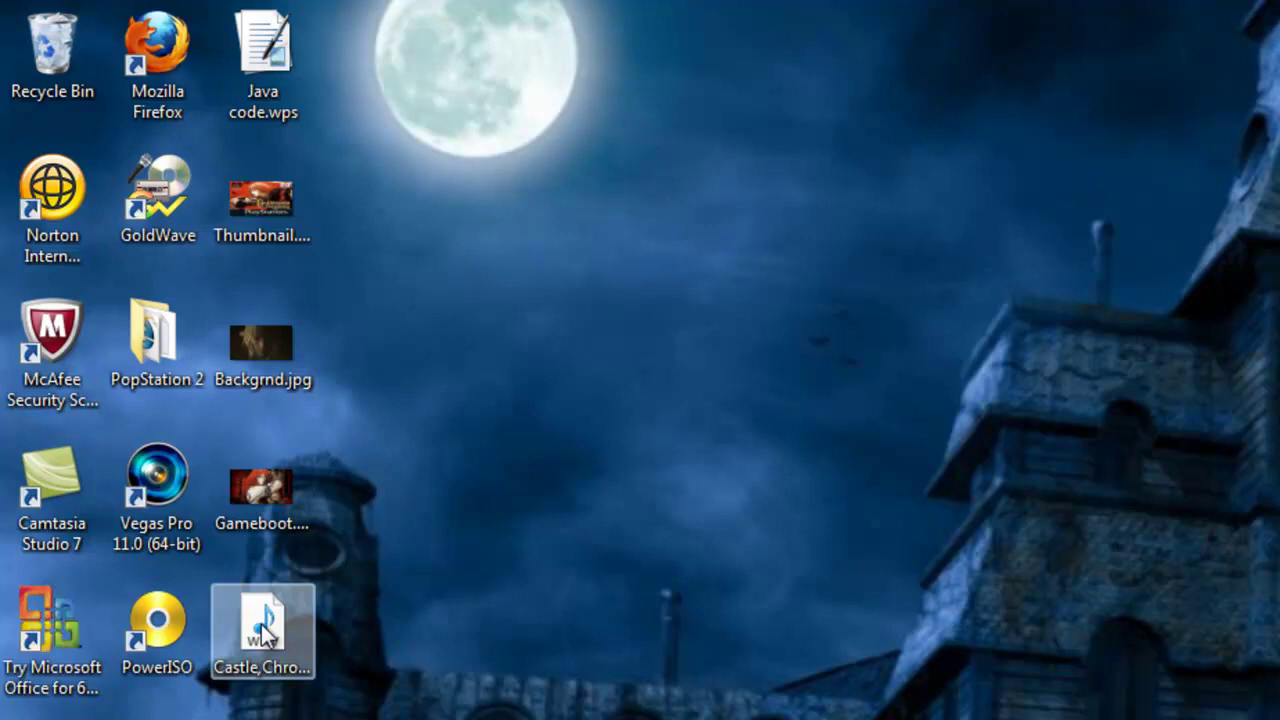
Open the PopStation 2 folder and launch PopstationGUI.exe to view its window, then close both the folder and the tool
double_click(152, 355)
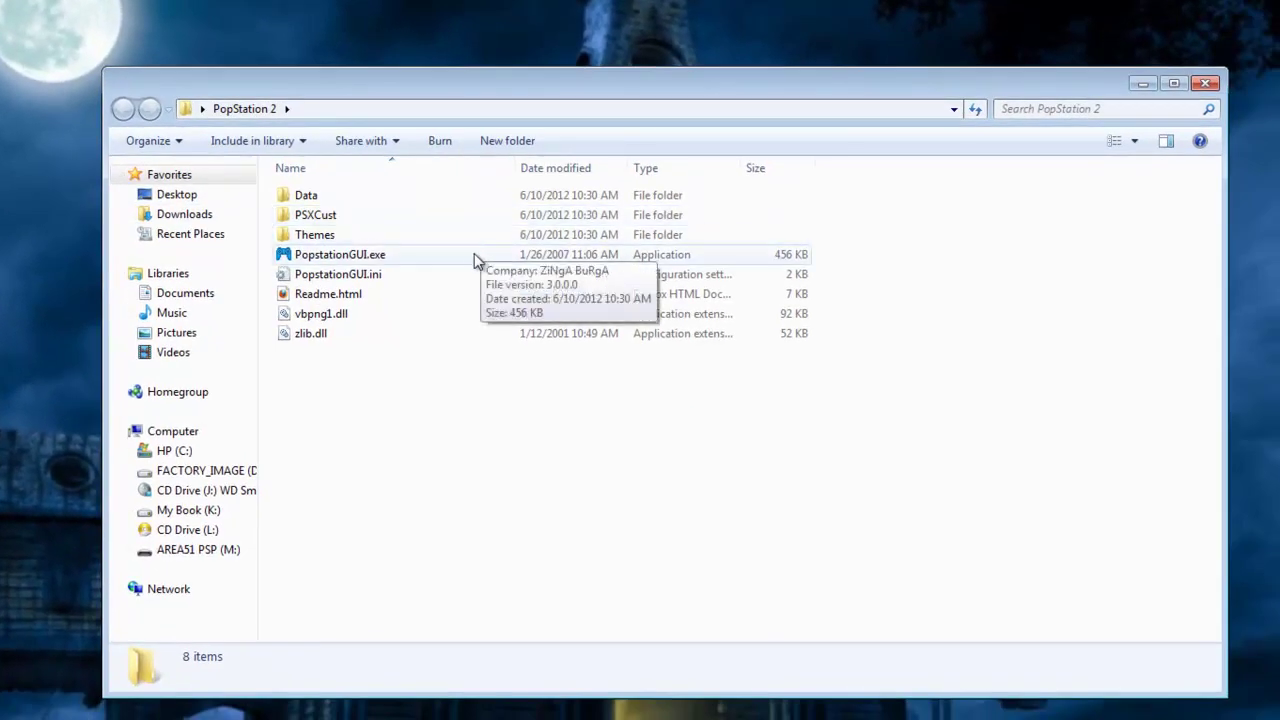
double_click(476, 258)
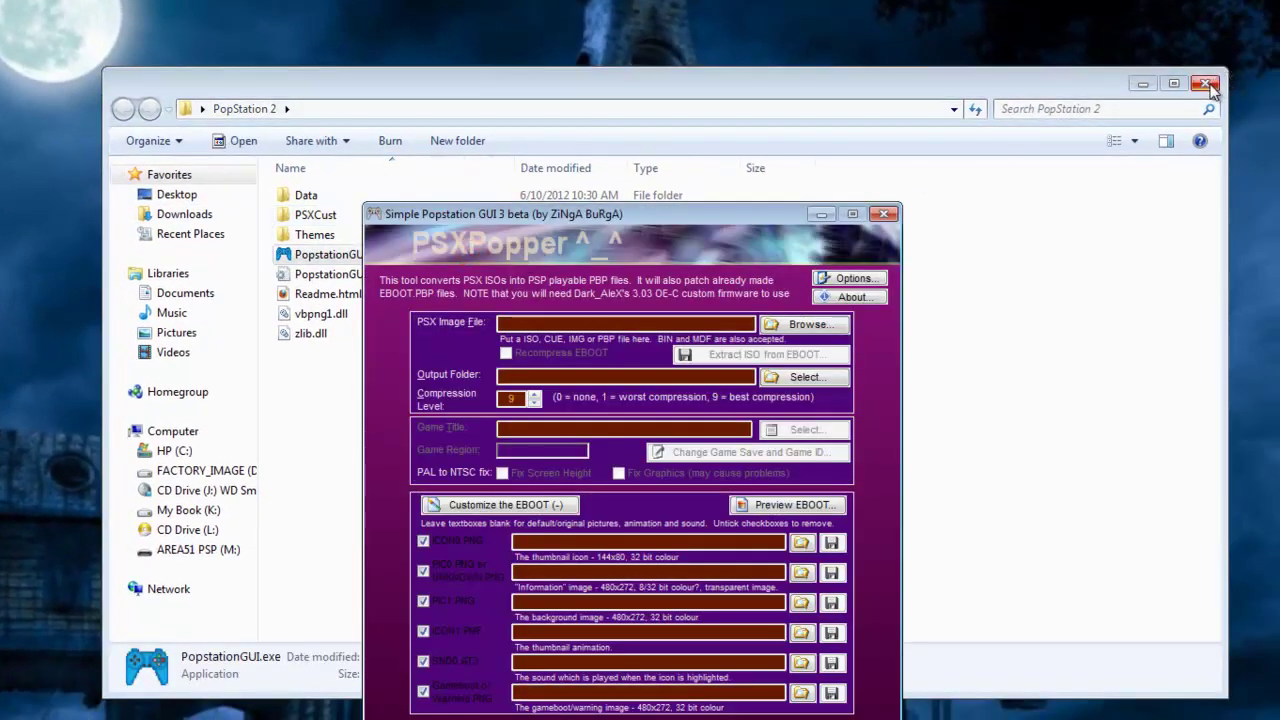
left_click(1207, 85)
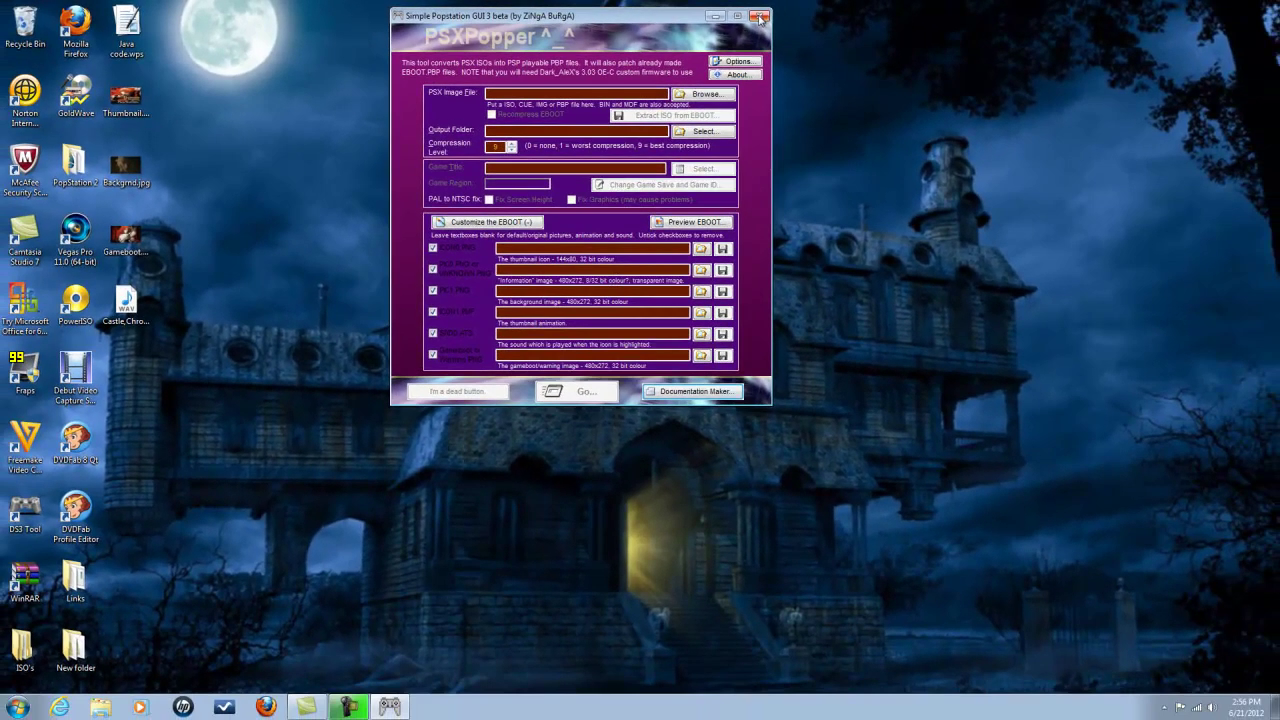
left_click(764, 17)
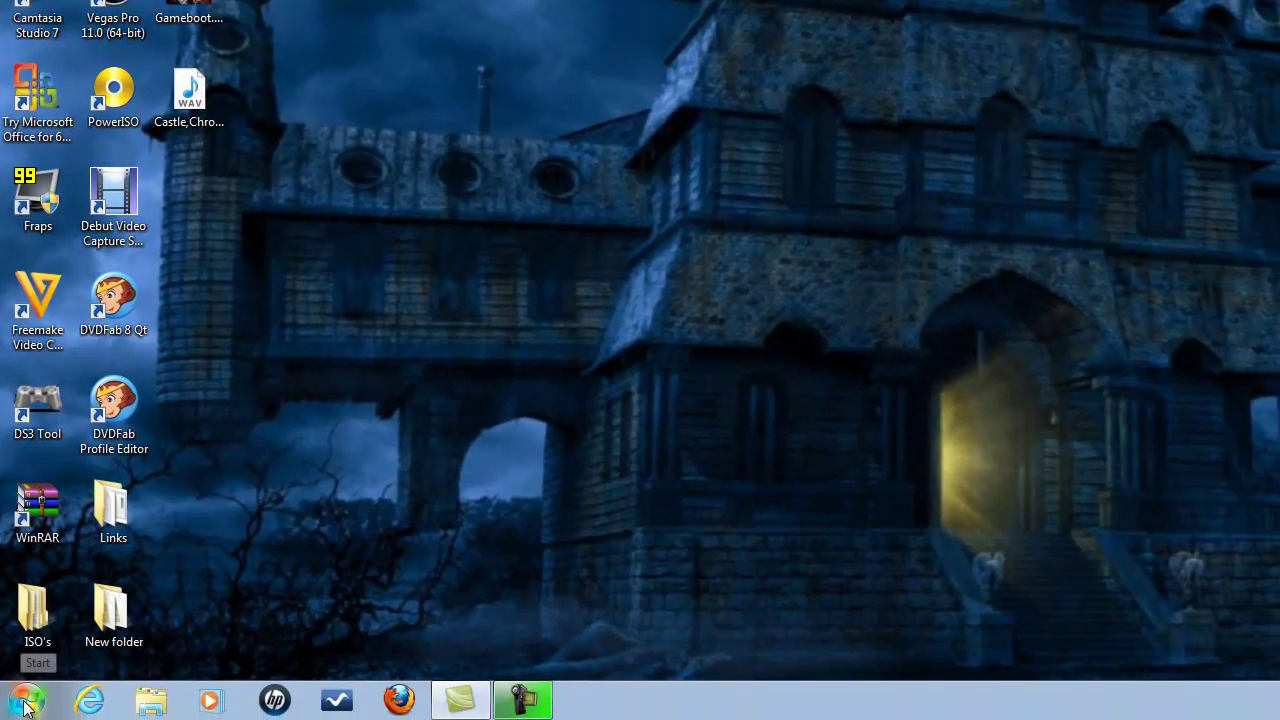
Open the Downloads folder in the file manager
left_click(29, 697)
left_click(304, 323)
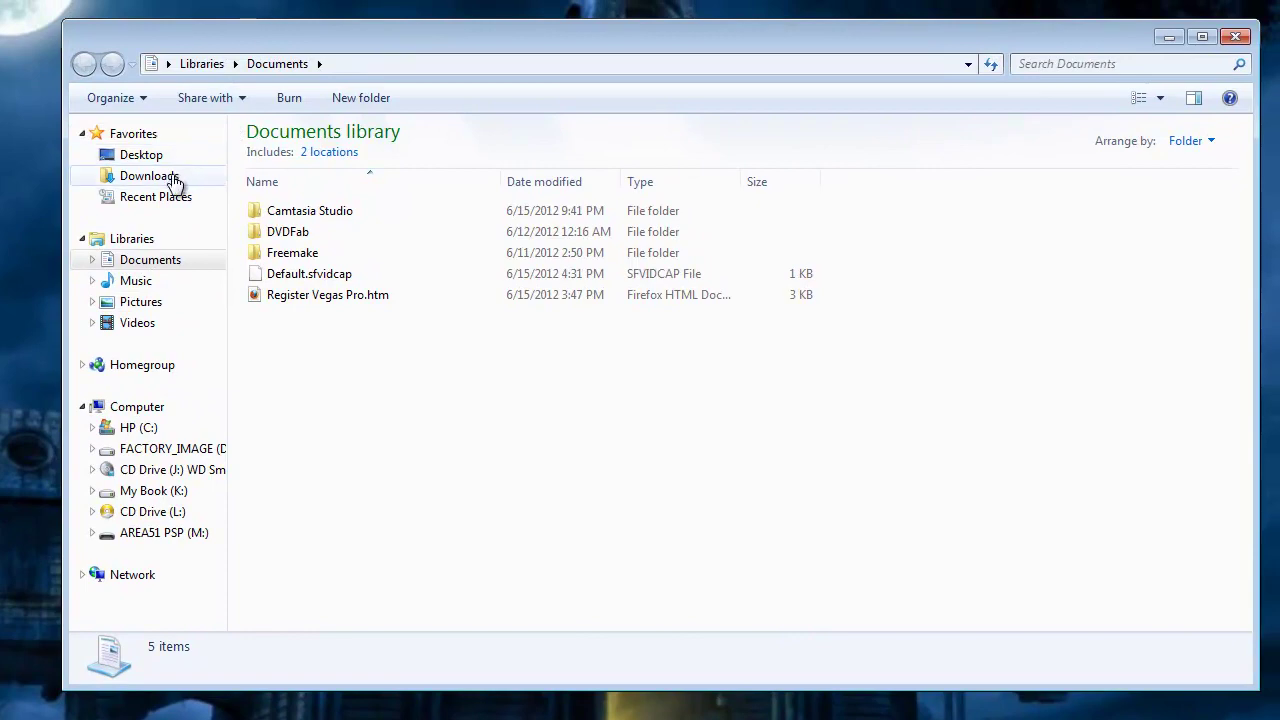
left_click(171, 176)
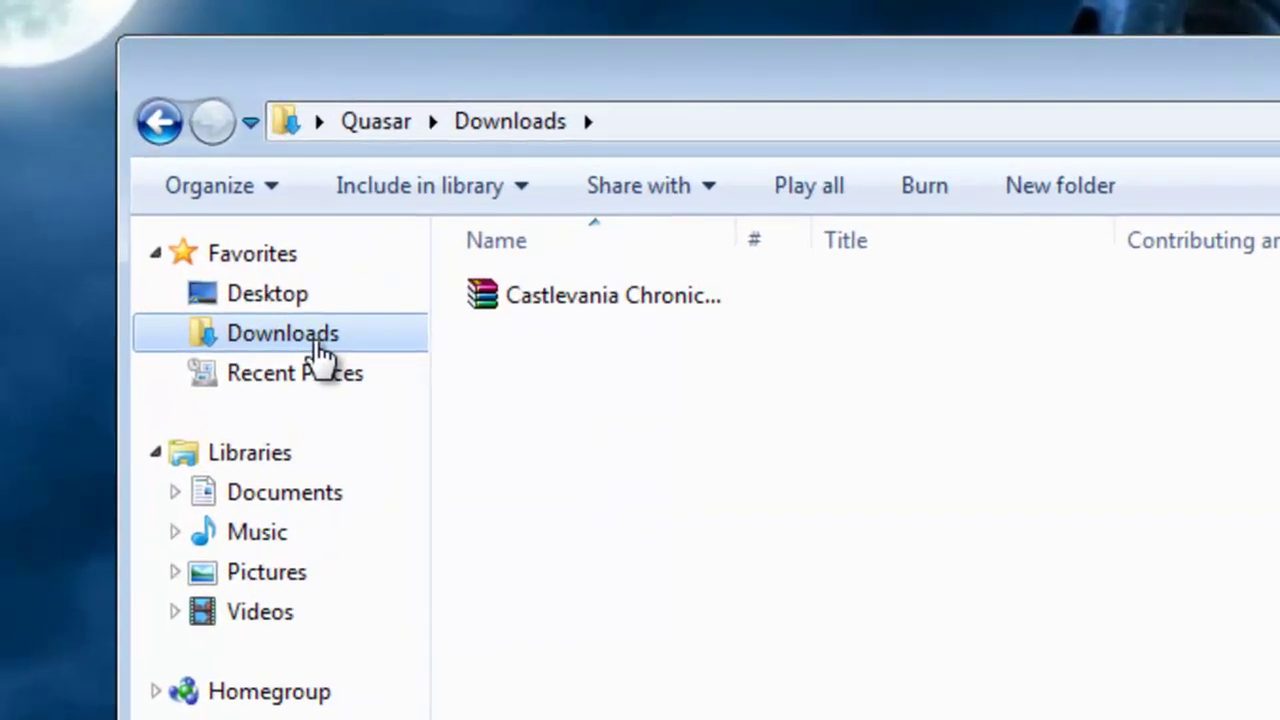
Extract the Castlevania Chronicles [U] [SLUS-01384] archive to the Desktop and close the folder window
left_click(590, 298)
right_click(588, 296)
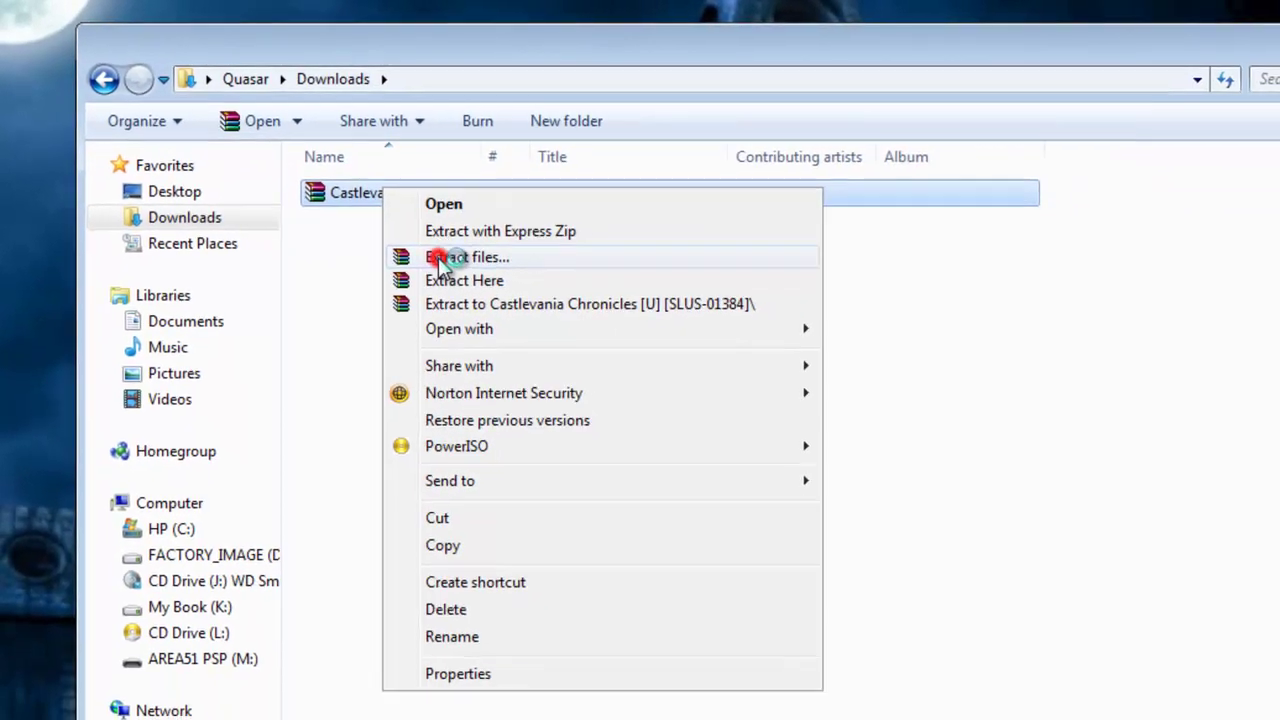
left_click(668, 396)
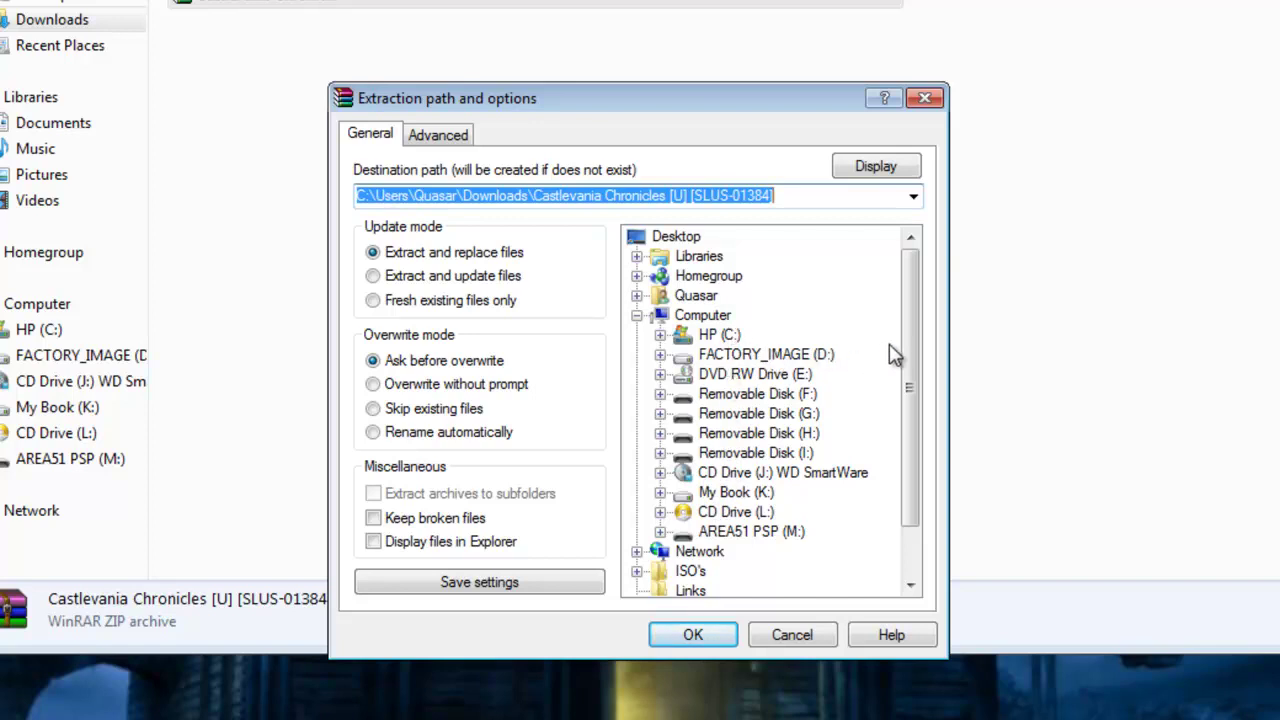
left_click(676, 236)
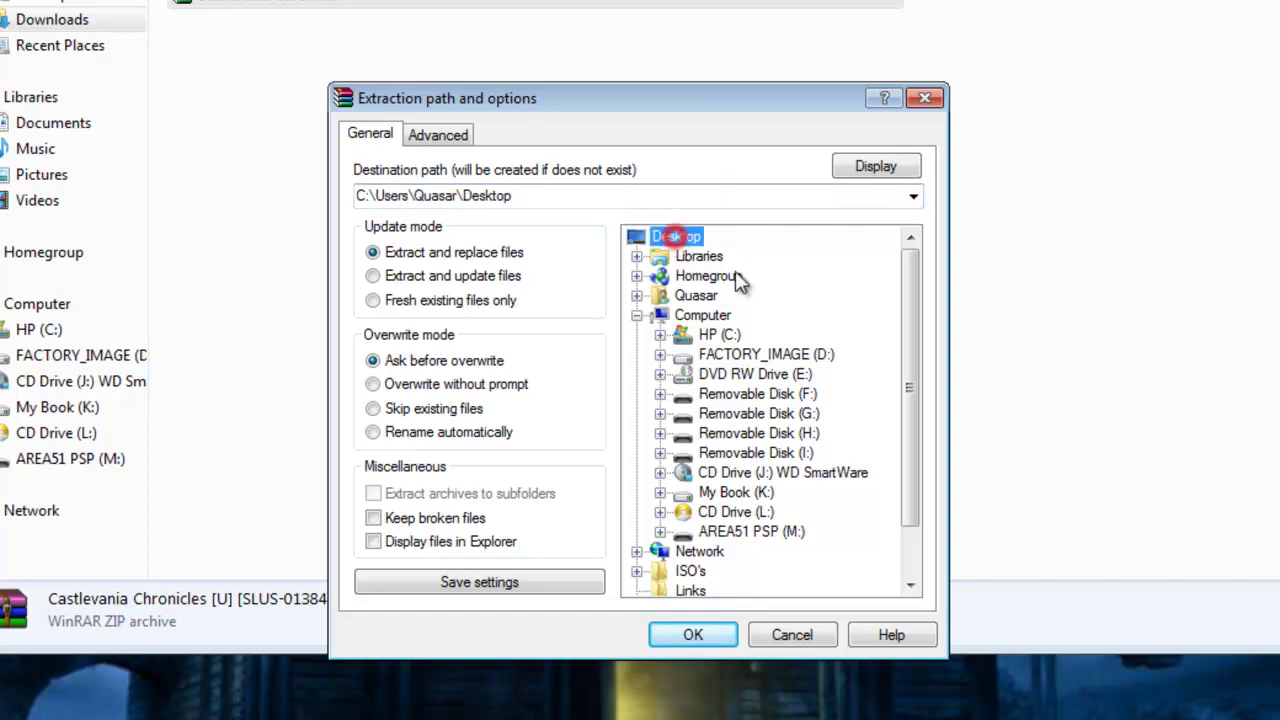
left_click(672, 632)
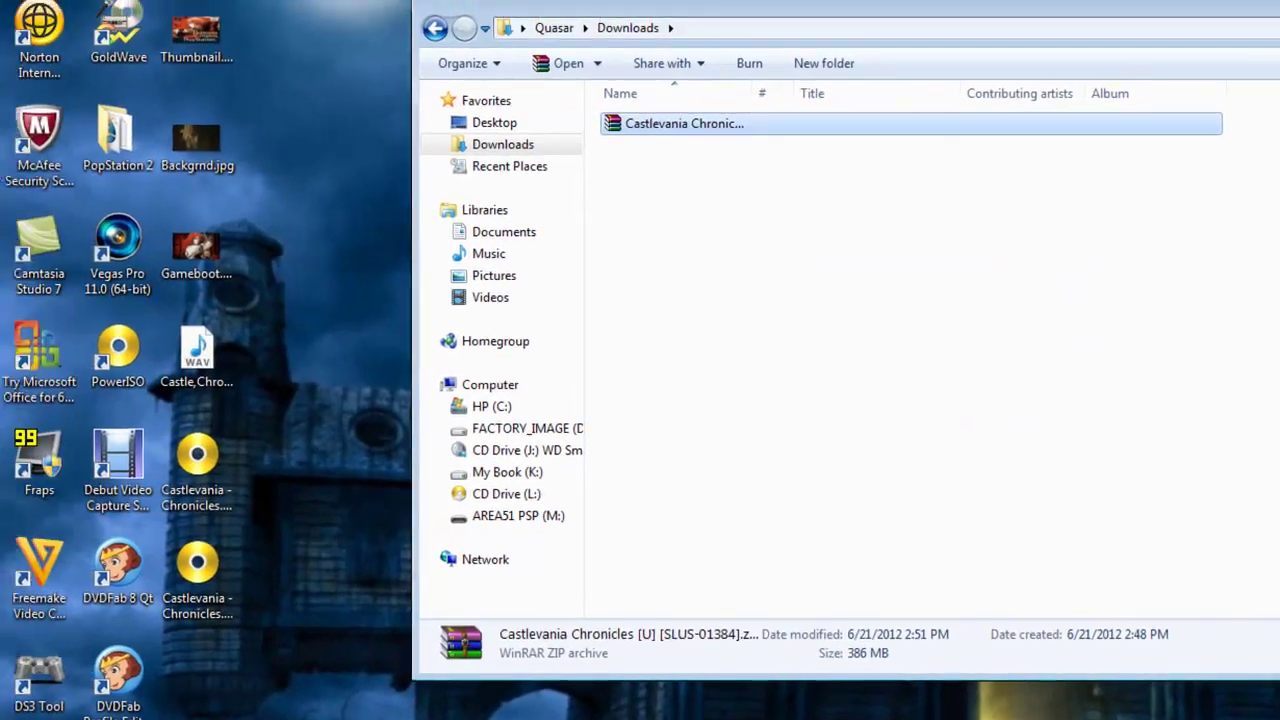
key("alt+F4")
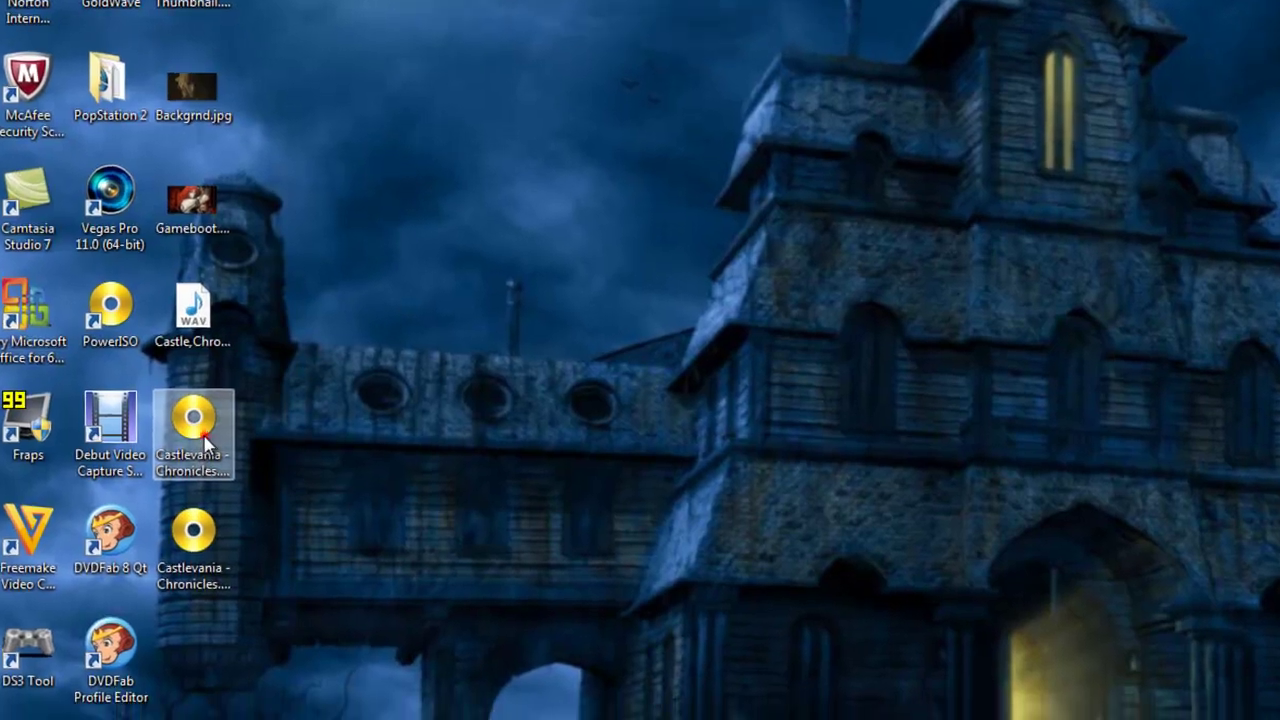
Check the file properties of Castlevania - Chronicles.bin and Castlevania - Chronicles.cue on the desktop
right_click(214, 470)
left_click(265, 660)
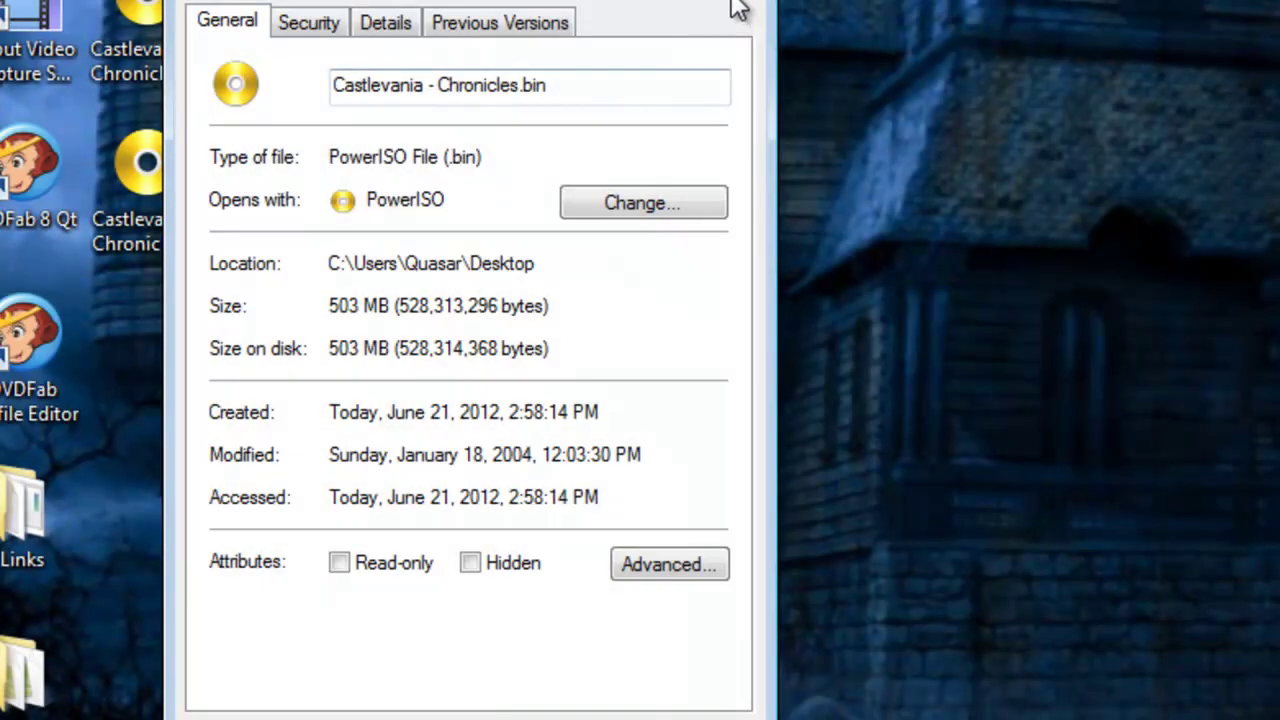
left_click(735, 4)
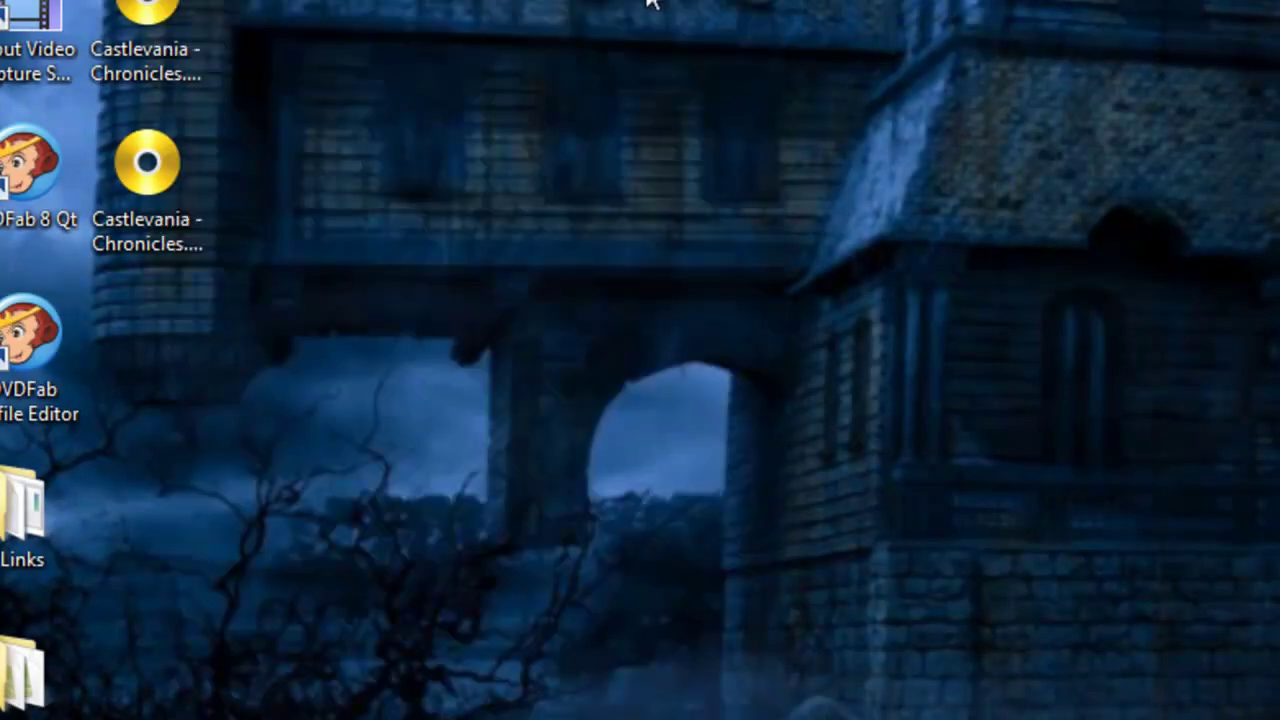
right_click(146, 231)
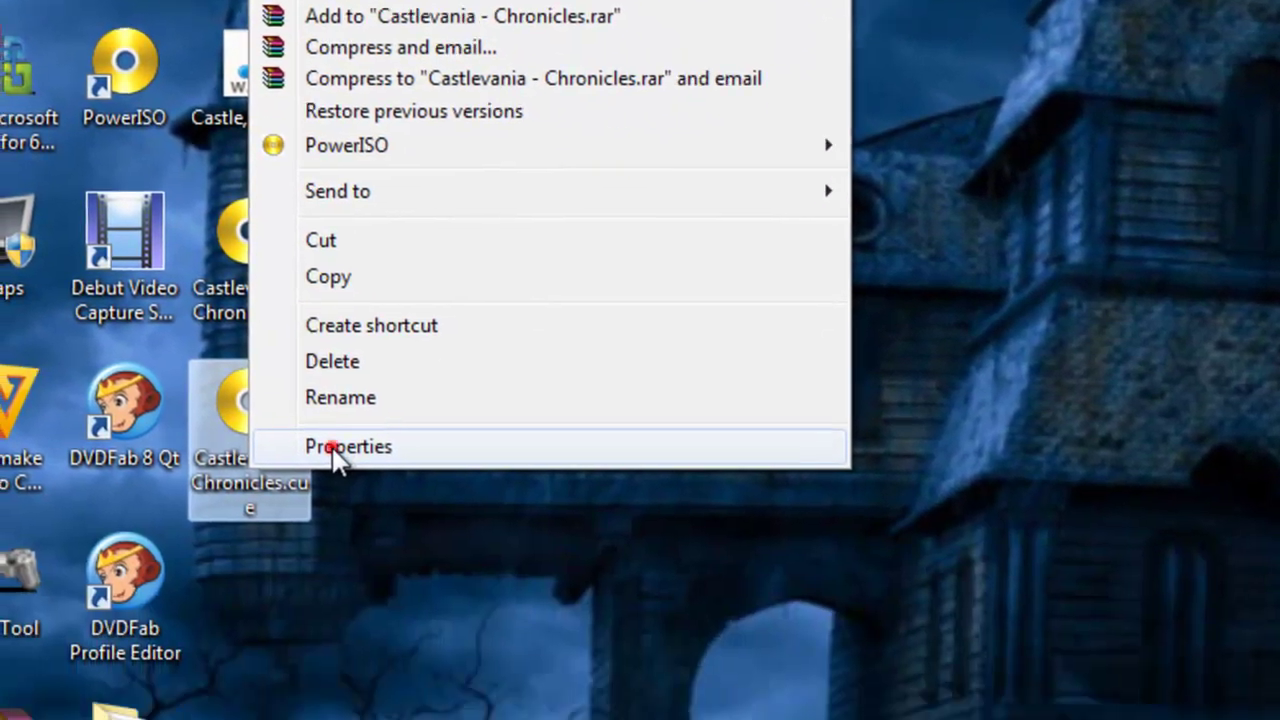
left_click(300, 558)
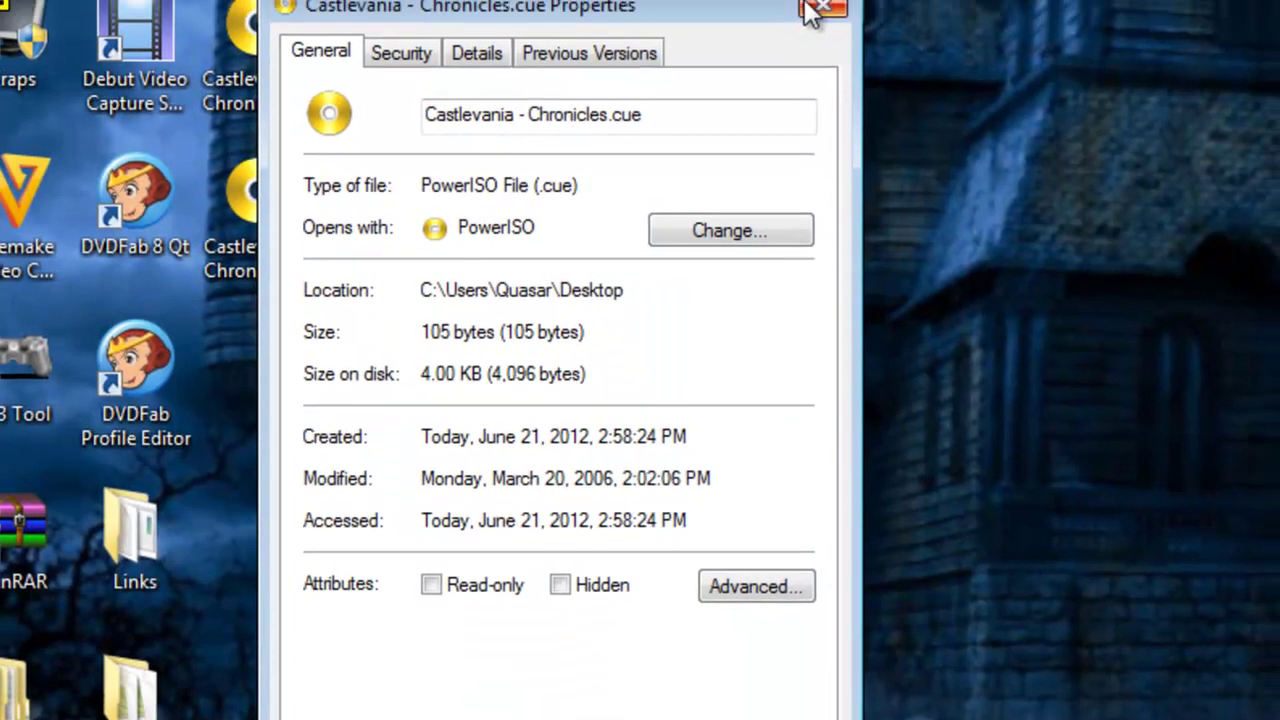
left_click(809, 9)
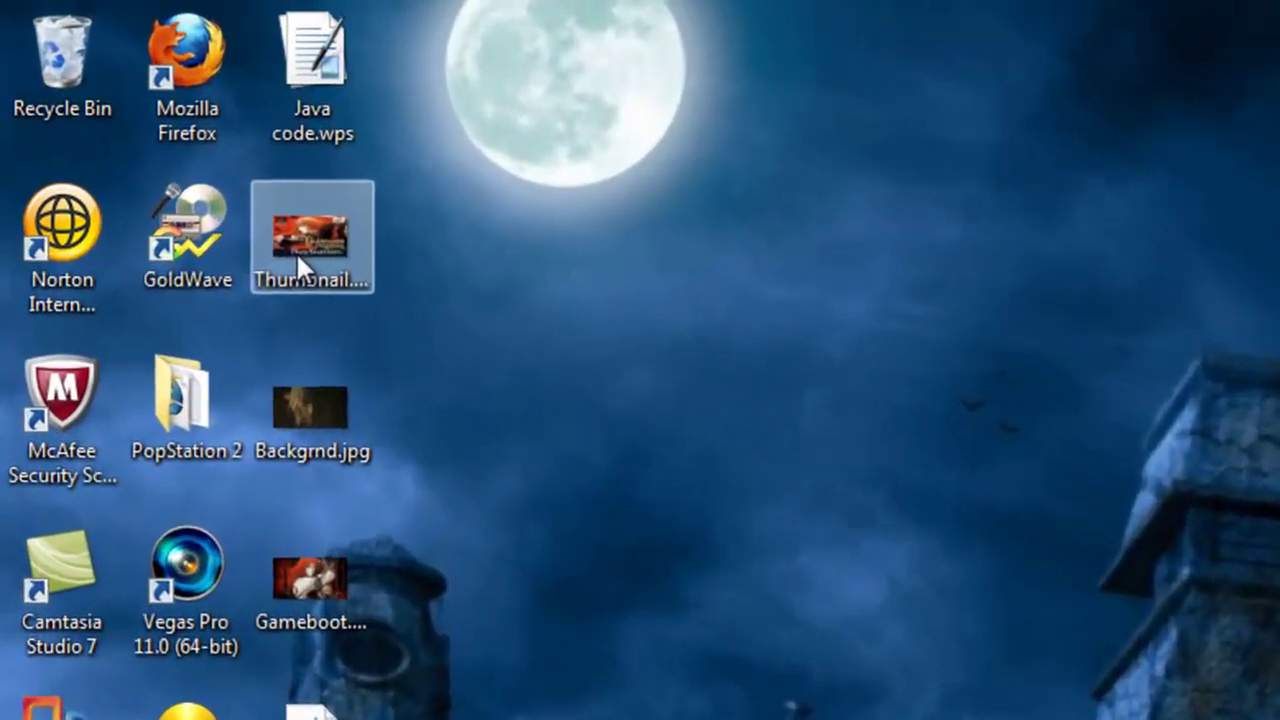
Open Thumbnail.jpg for editing in Paint and switch its resize options to pixels without maintaining the aspect ratio
right_click(121, 101)
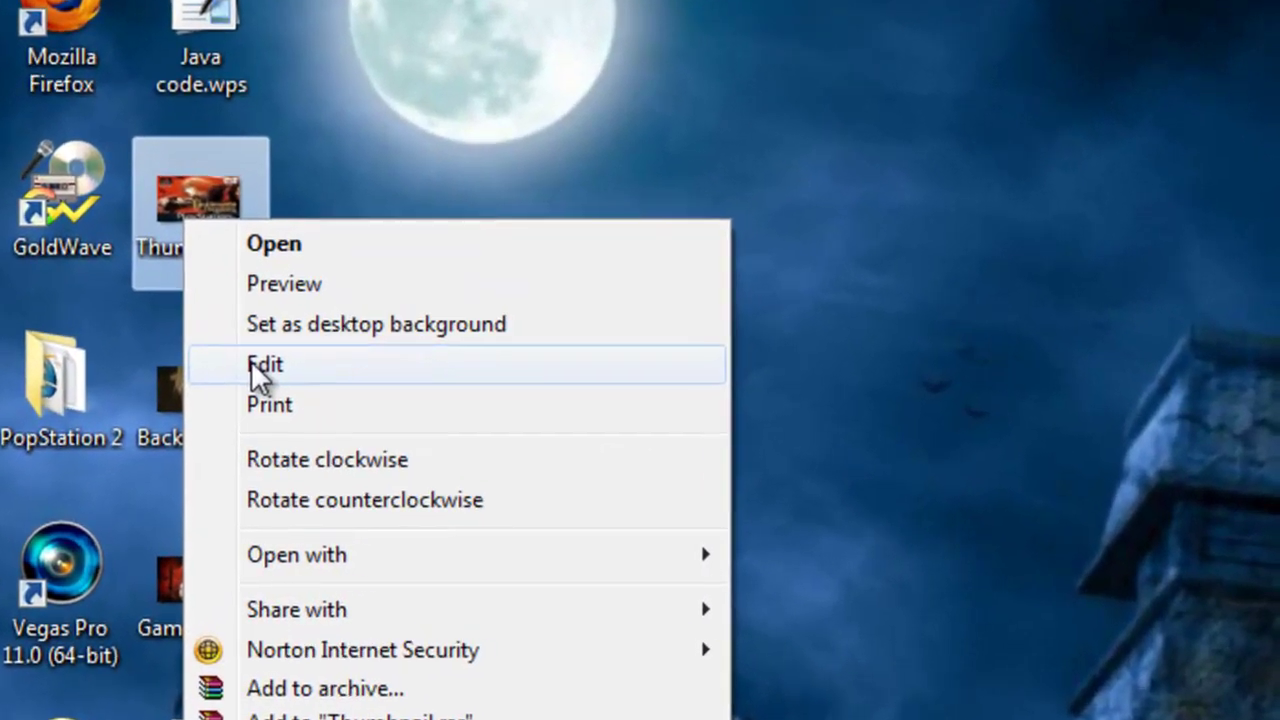
left_click(362, 385)
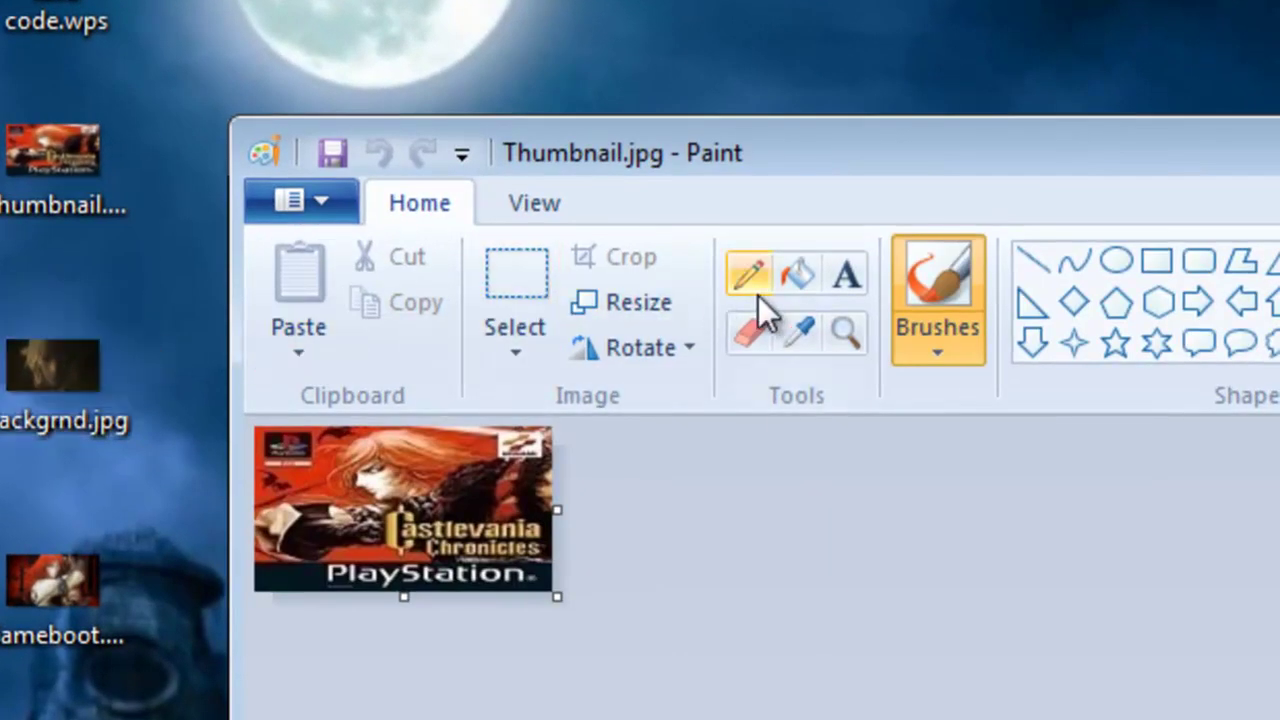
left_click(652, 309)
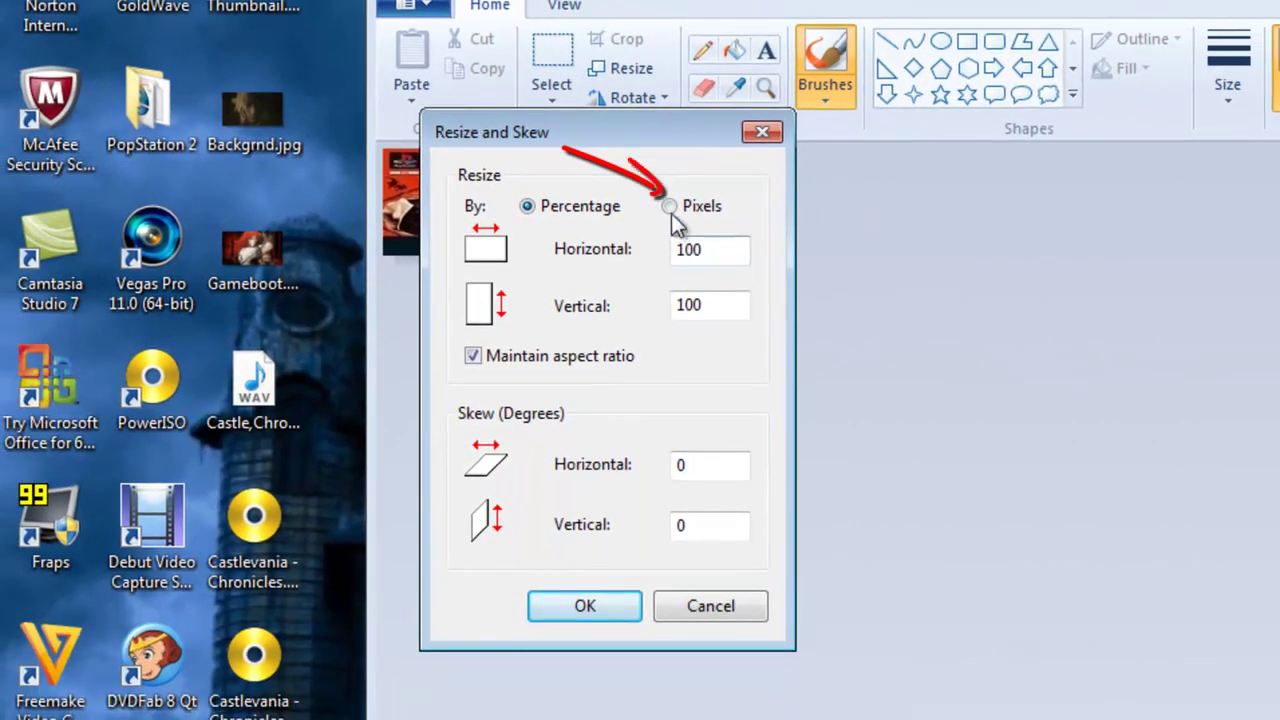
left_click(670, 223)
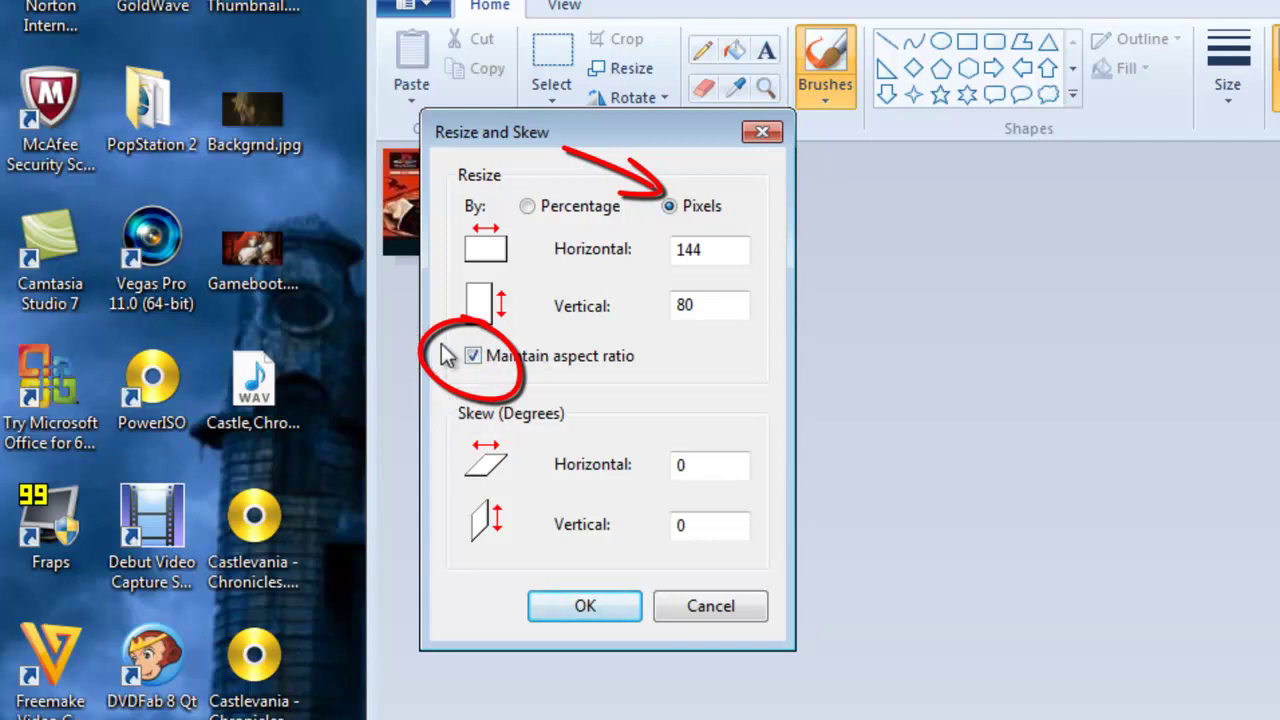
left_click(472, 357)
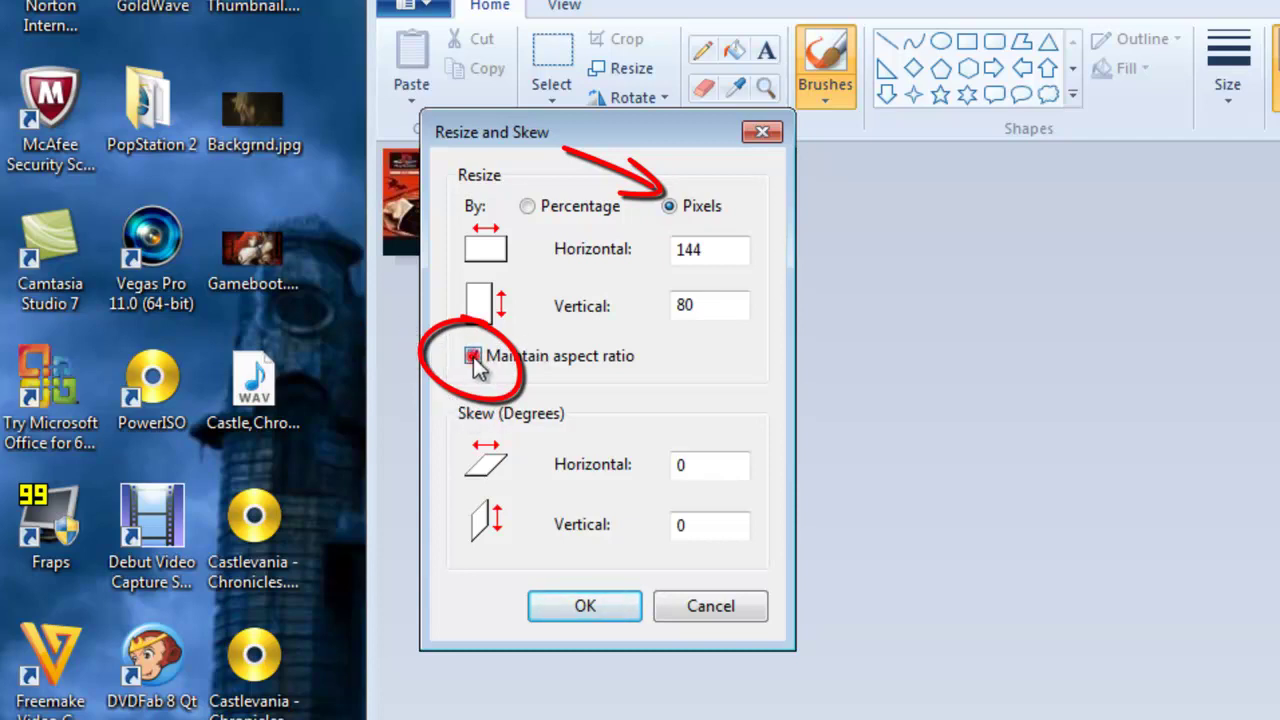
Resize the thumbnail image to 144 pixels horizontally and 80 vertically, then close Paint without saving
double_click(726, 249)
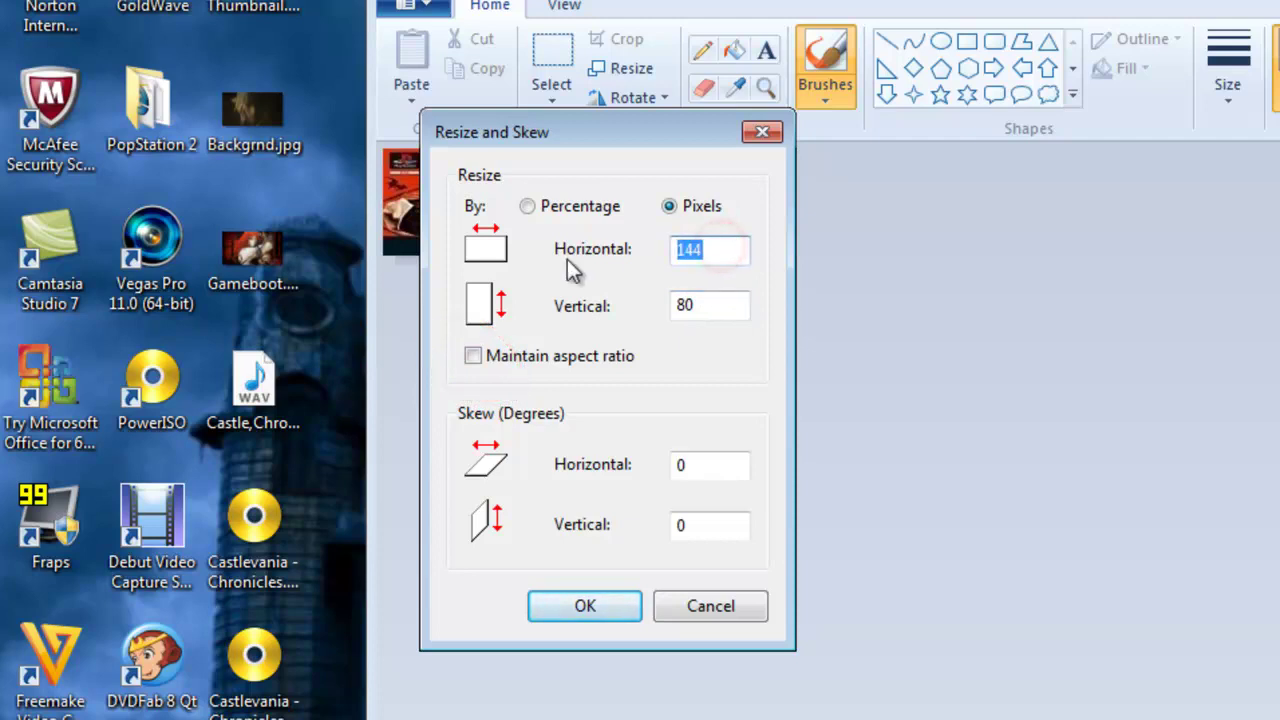
key("BackSpace")
type("144")
double_click(709, 305)
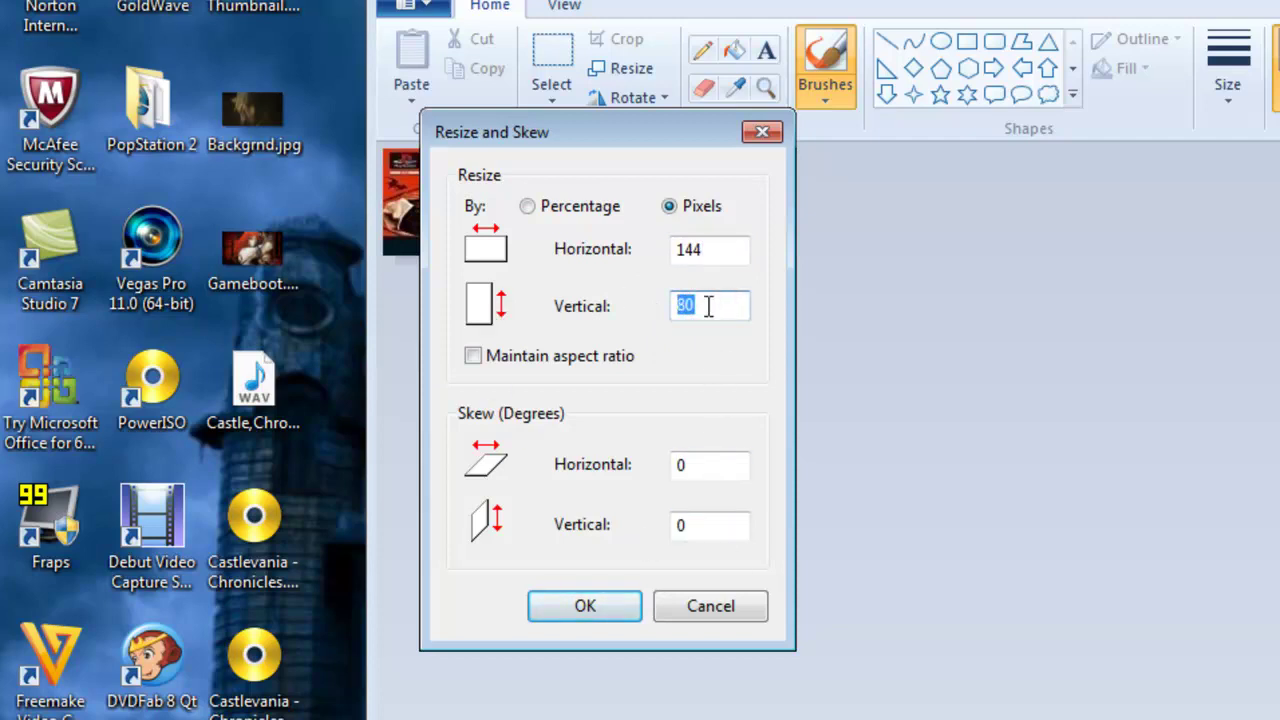
left_click(620, 606)
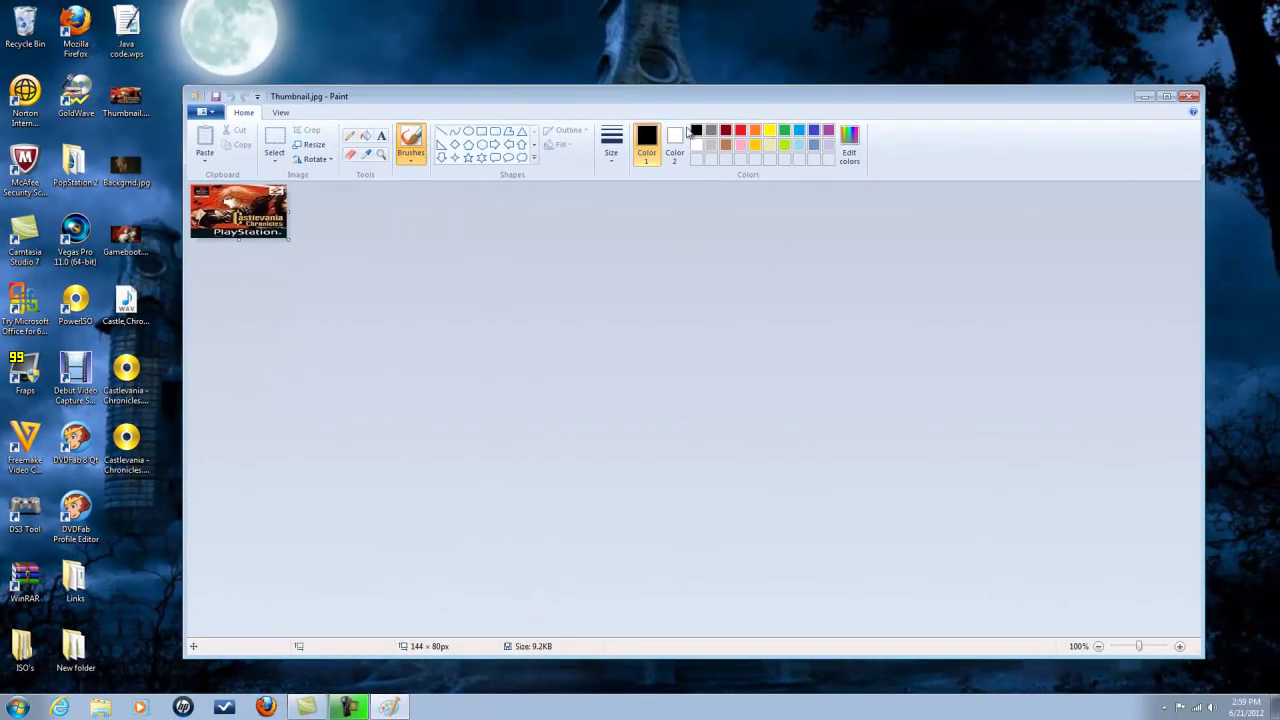
left_click(1190, 100)
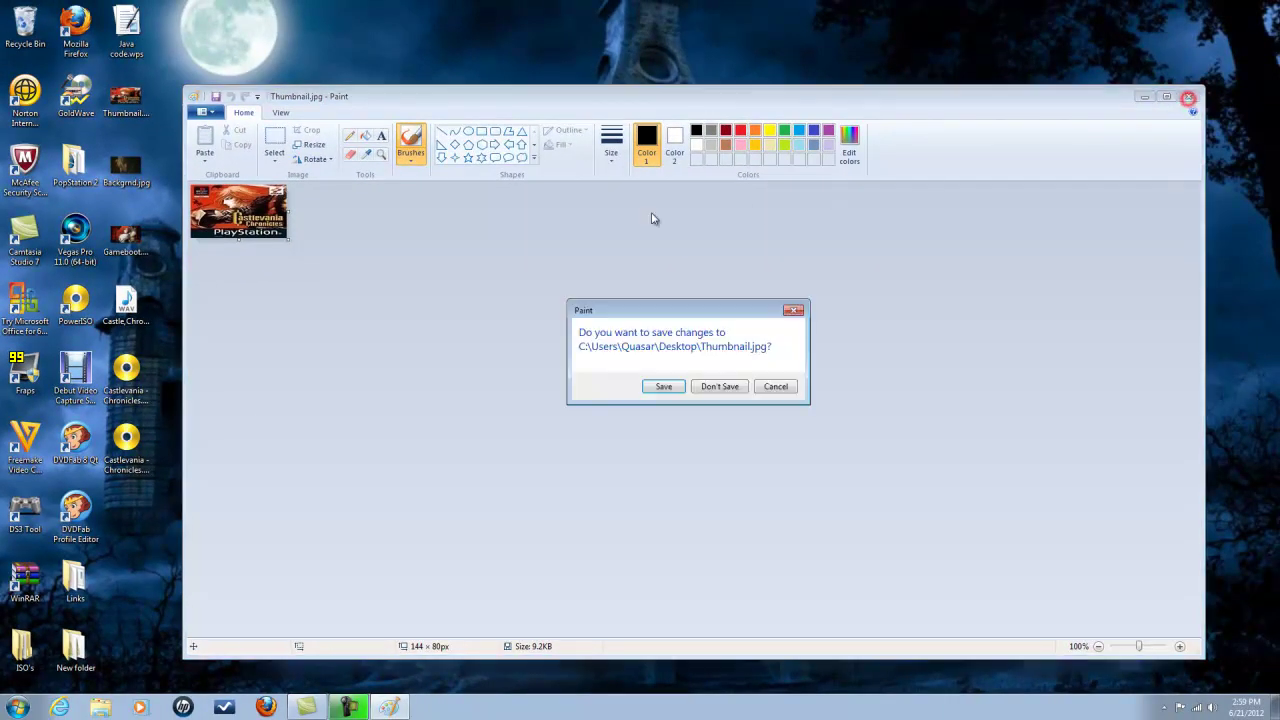
left_click(720, 386)
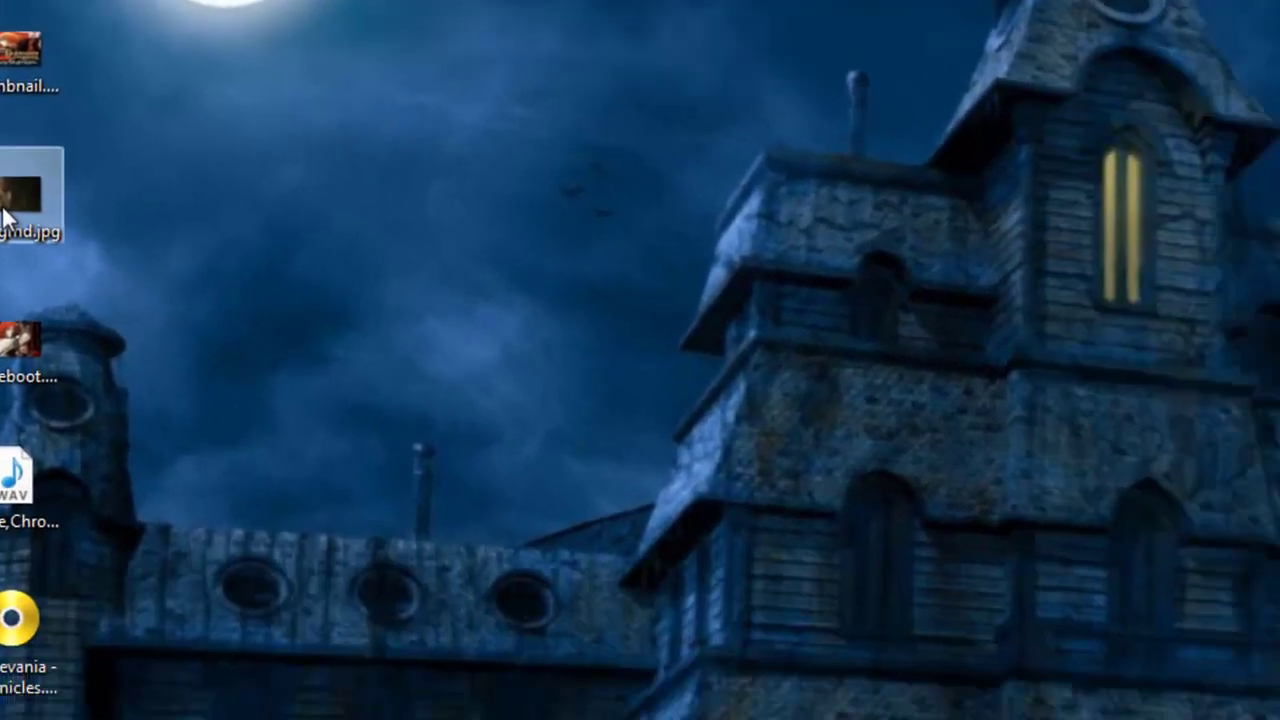
View the Backgrnd.jpg image from the desktop and close the viewer
double_click(8, 215)
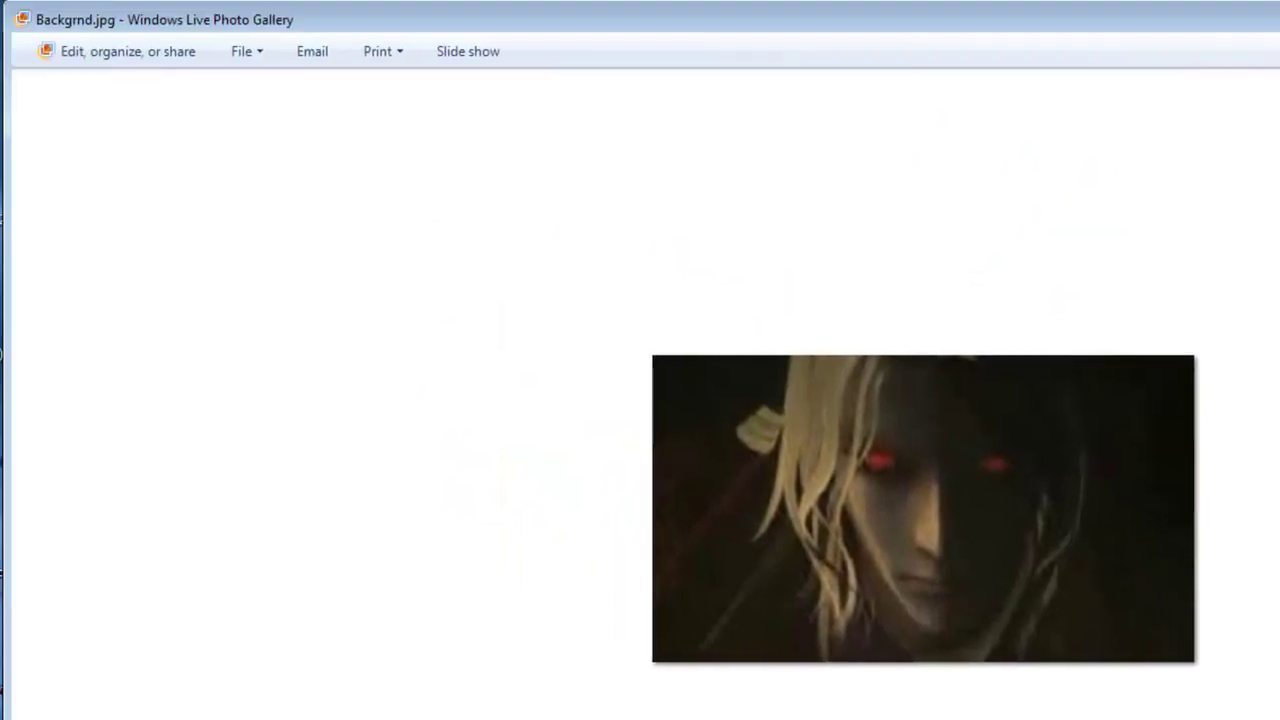
key("alt+F4")
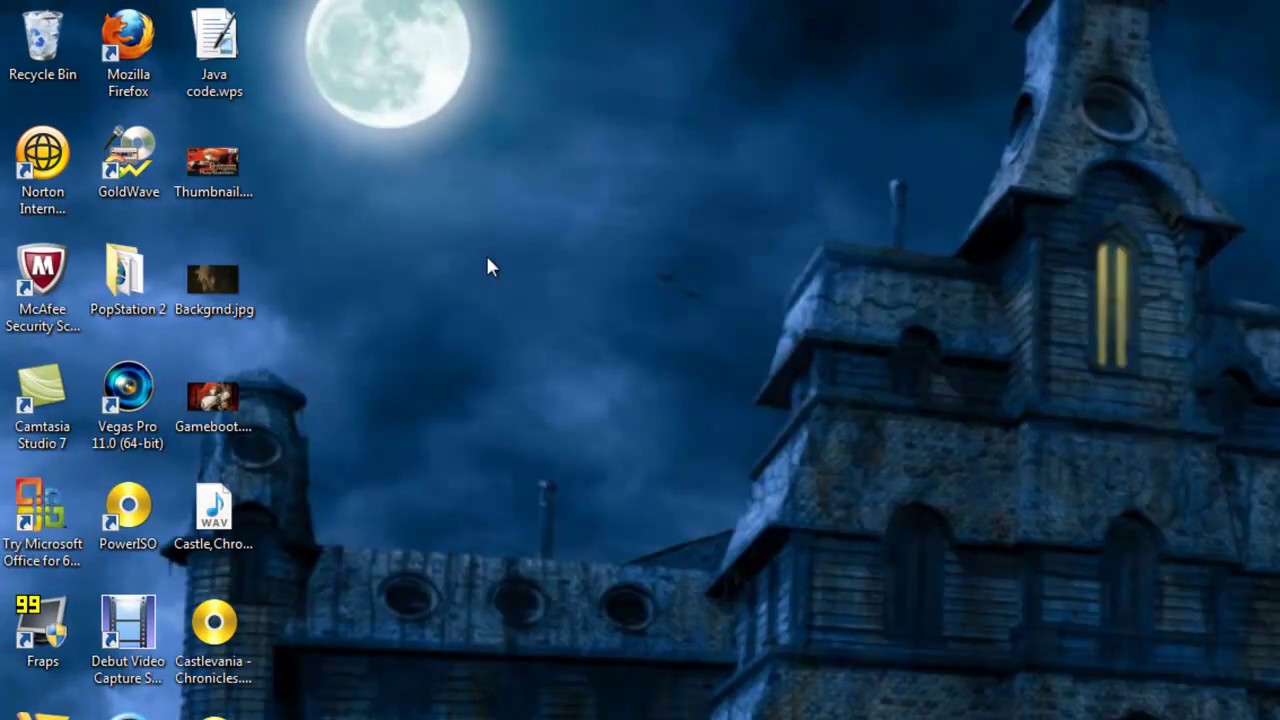
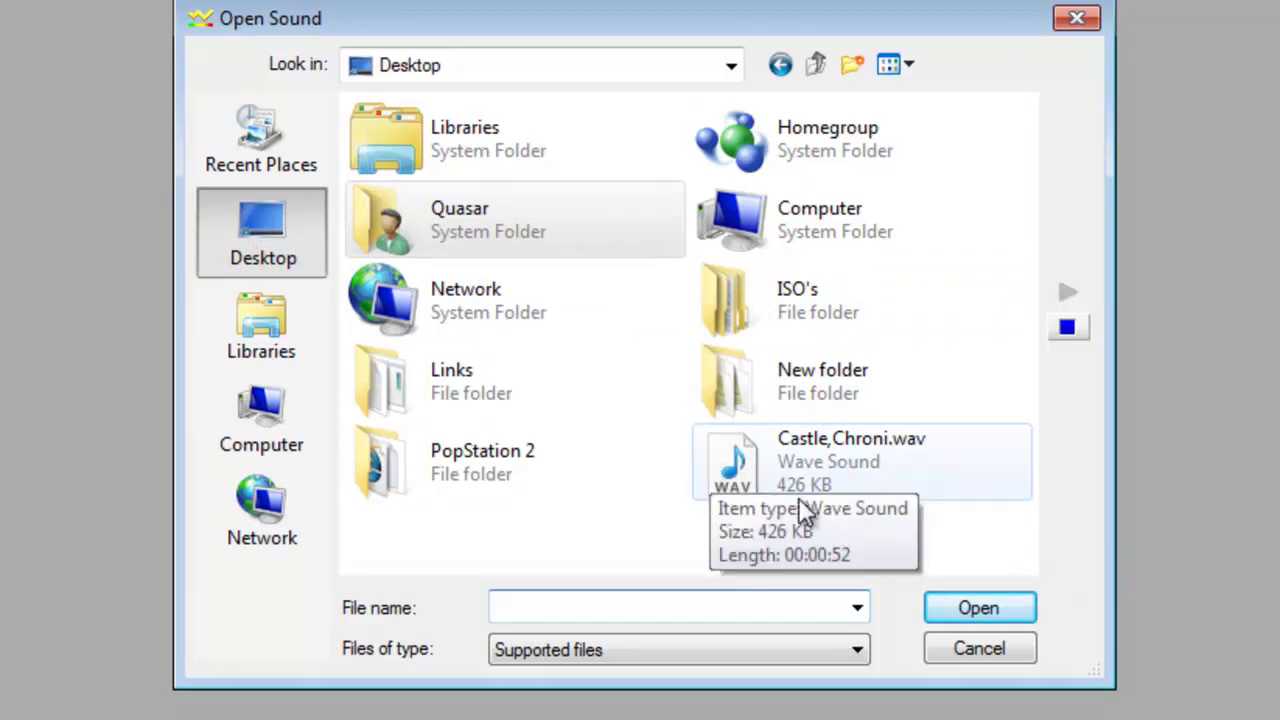
Open Castle,Chroni.wav from the desktop in GoldWave and bring up the Save Sound As settings for it
left_click(823, 465)
double_click(823, 465)
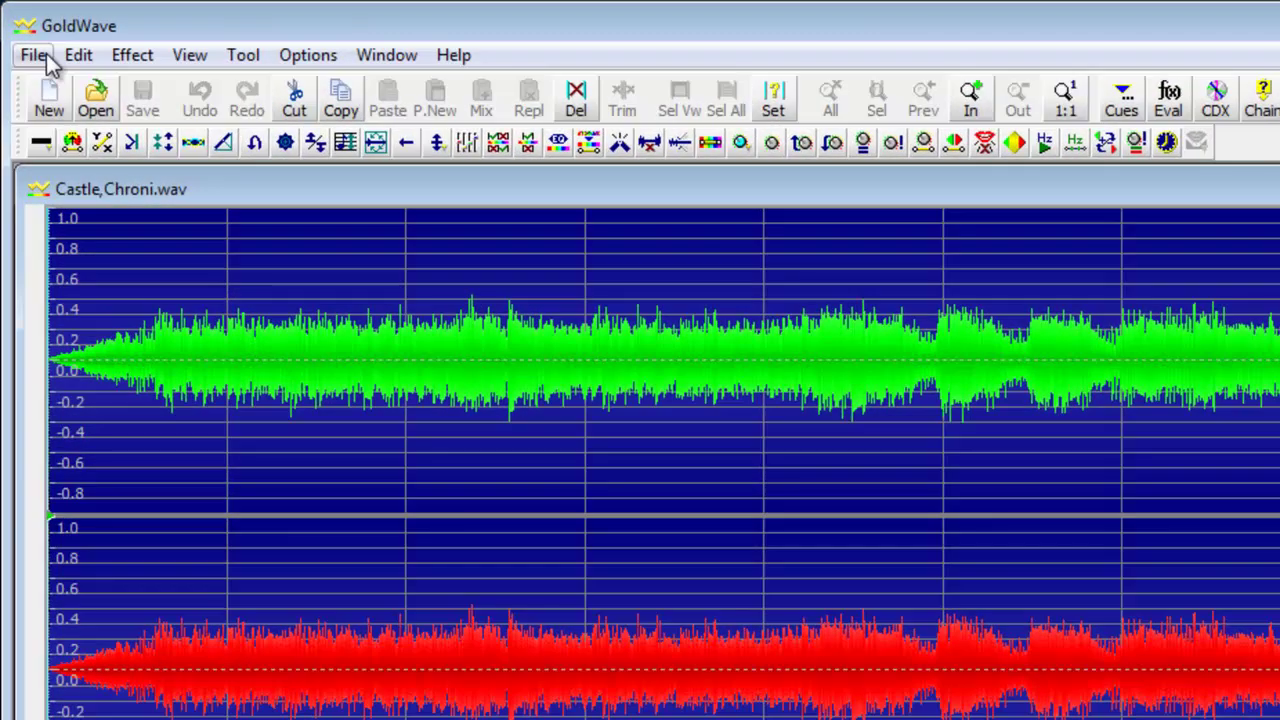
left_click(29, 49)
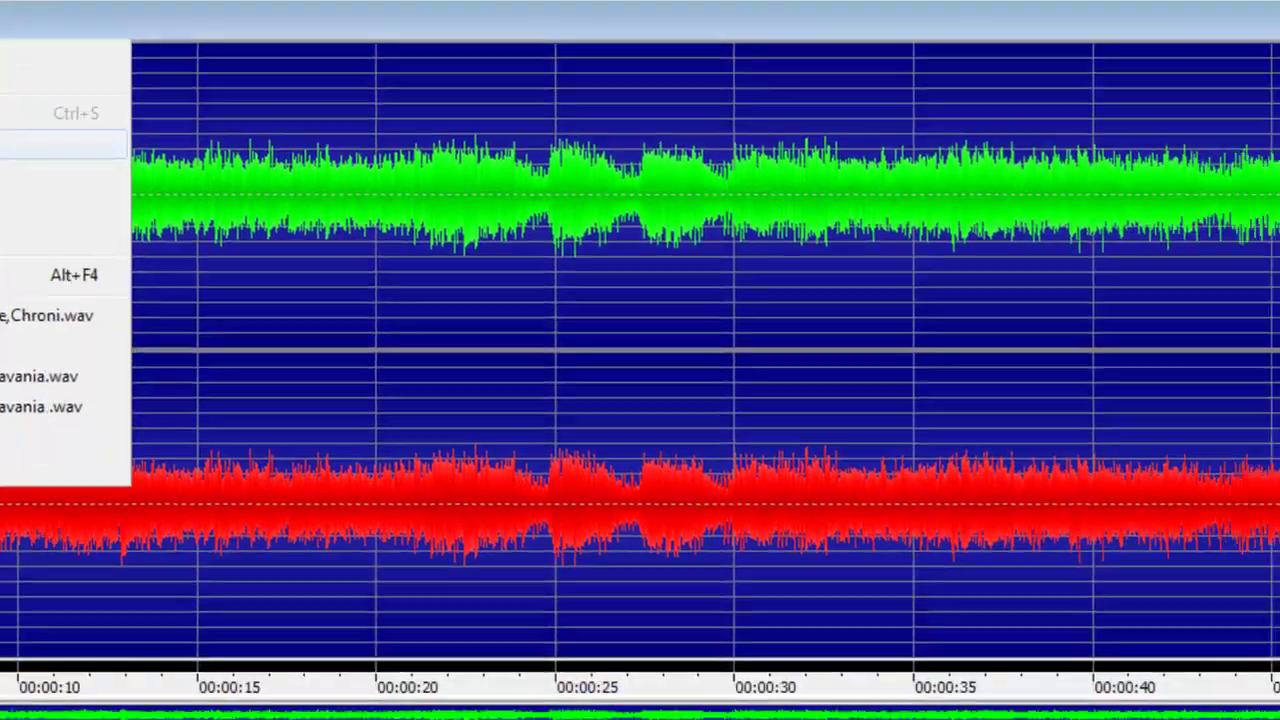
left_click(80, 310)
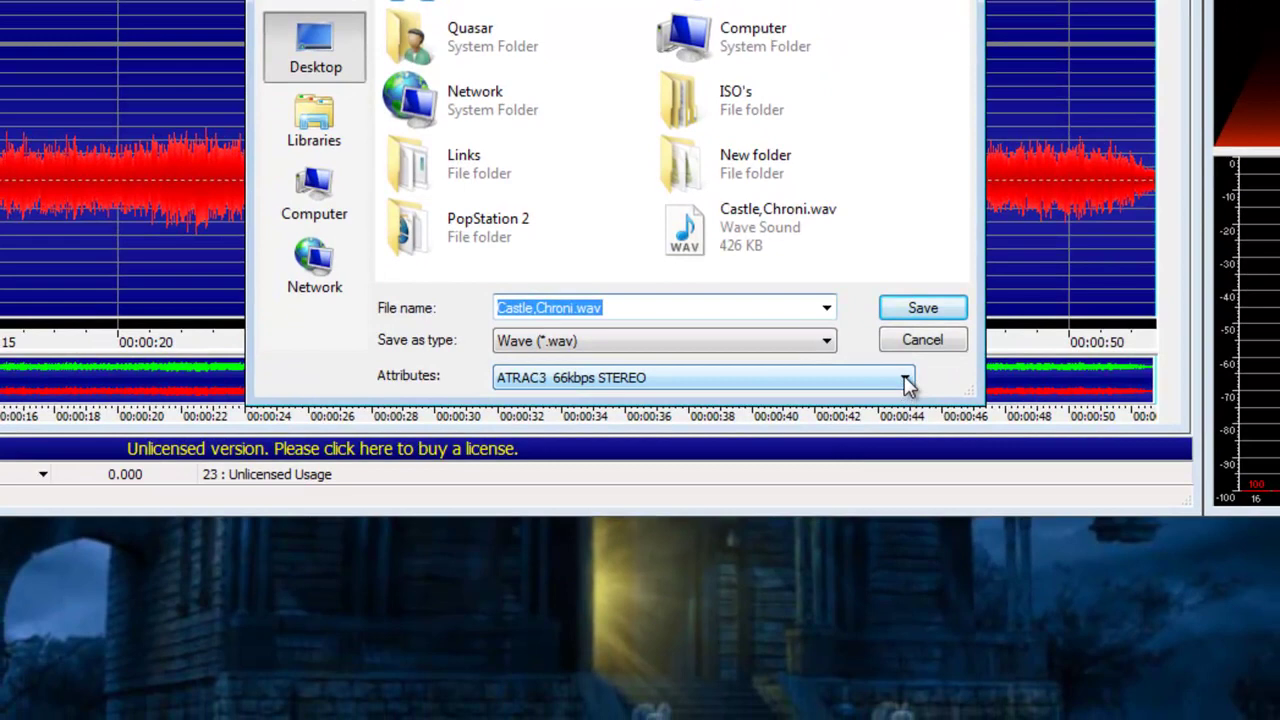
Save the sound as a Wave file with ATRAC3 66kbps STEREO attributes, replacing the existing Castle,Chroni.wav, and close GoldWave
left_click(905, 380)
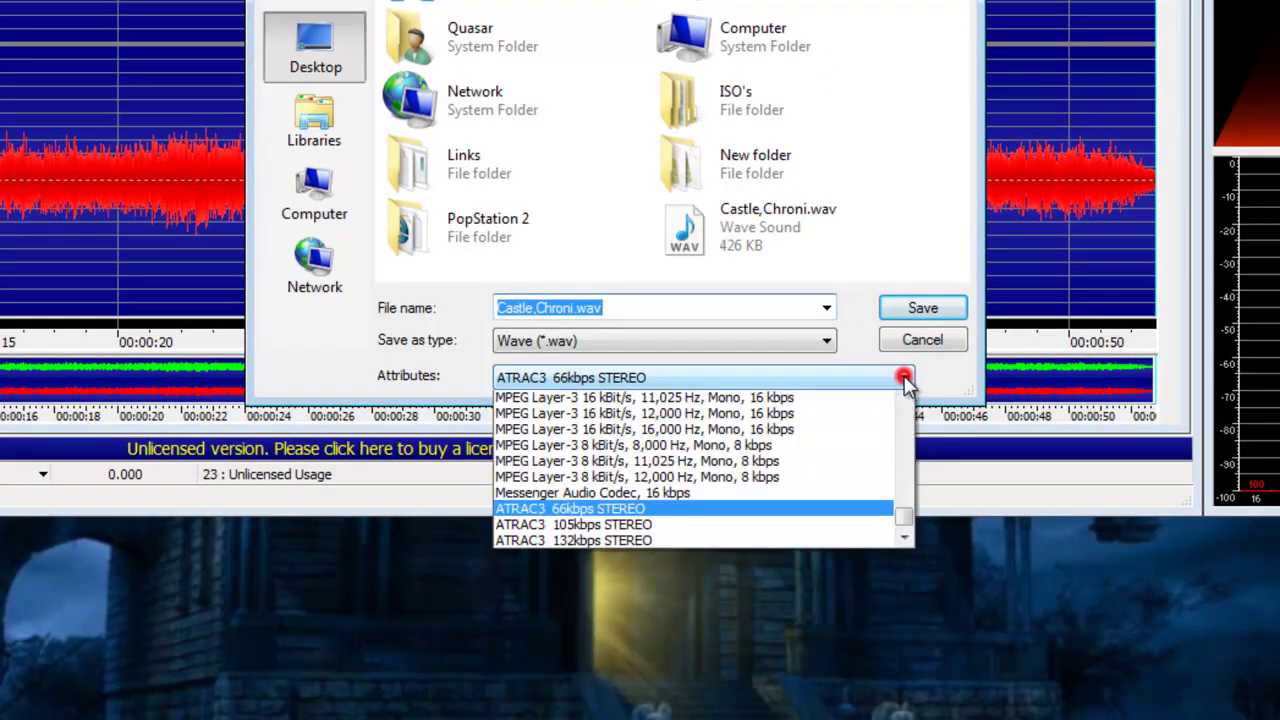
left_click_drag(905, 593, 906, 425)
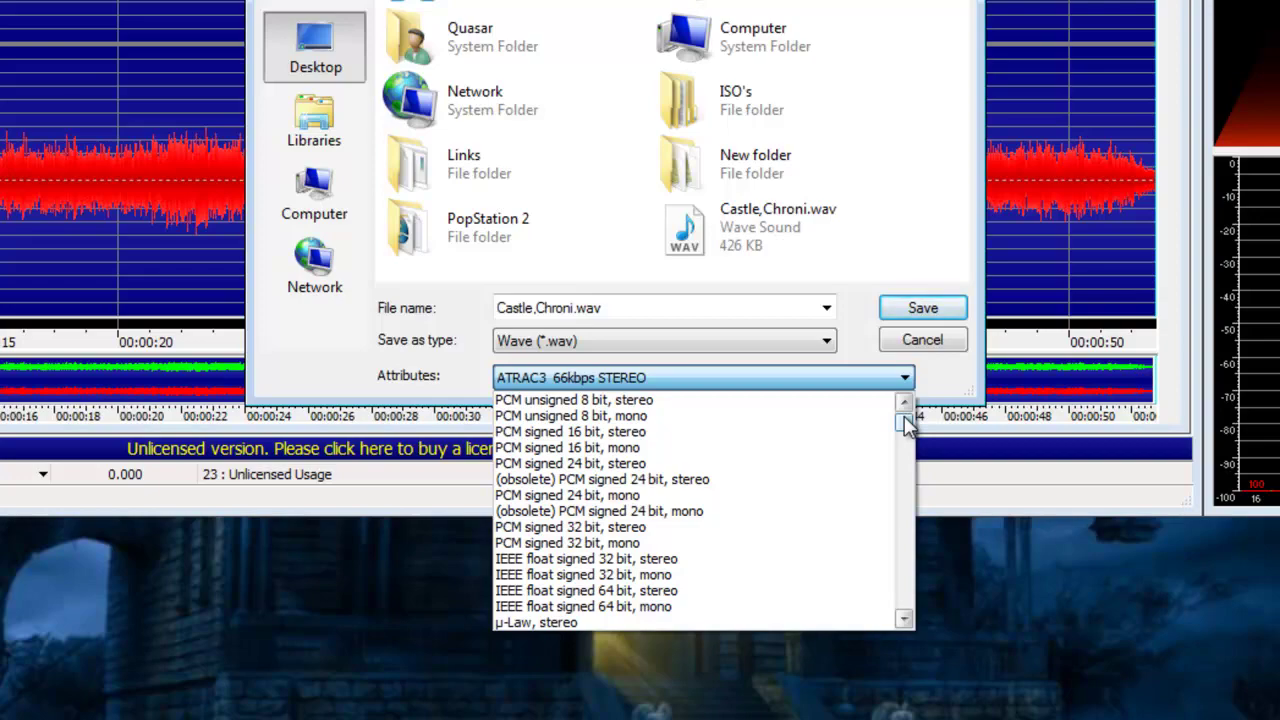
left_click_drag(906, 425, 873, 615)
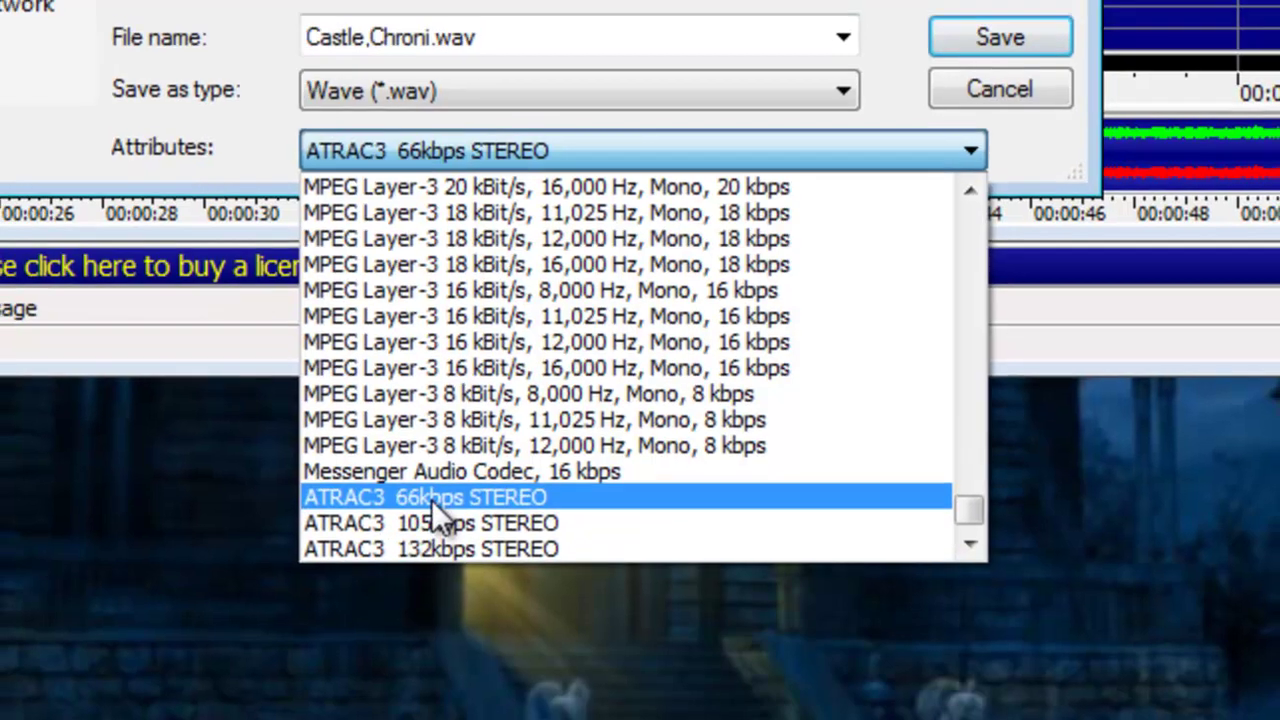
left_click(428, 493)
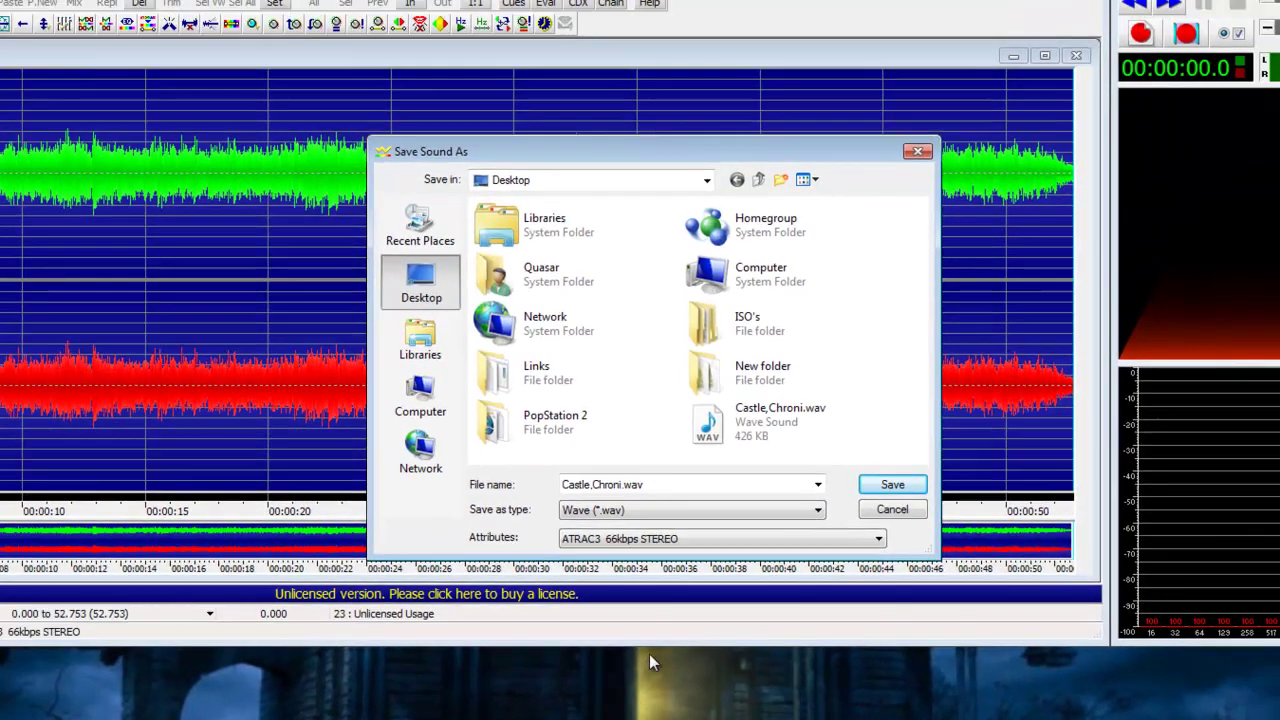
left_click(917, 342)
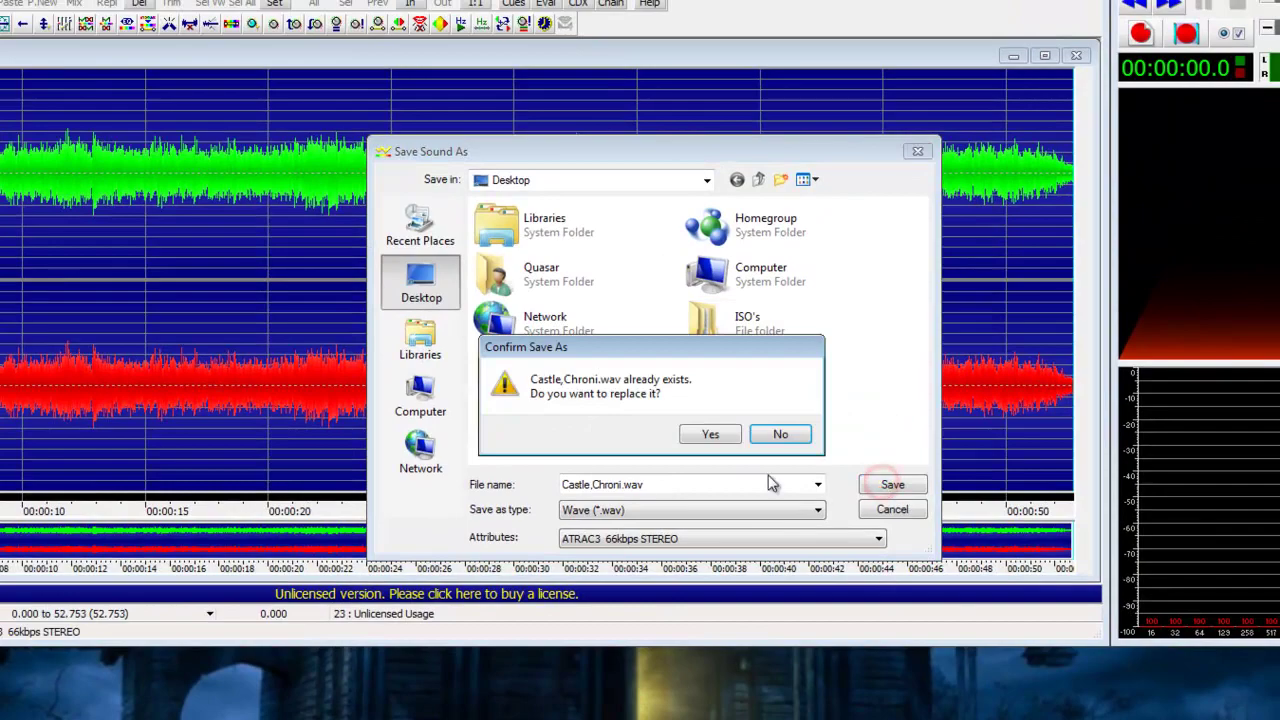
left_click(710, 435)
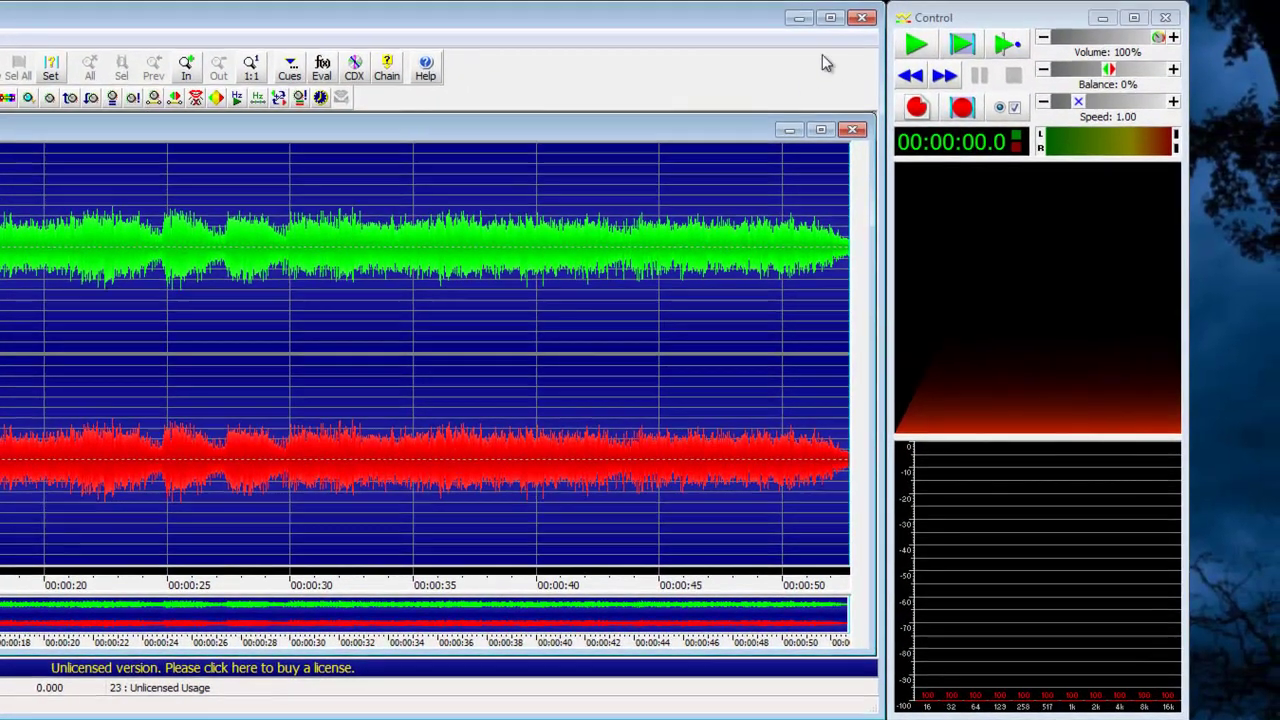
left_click(880, 22)
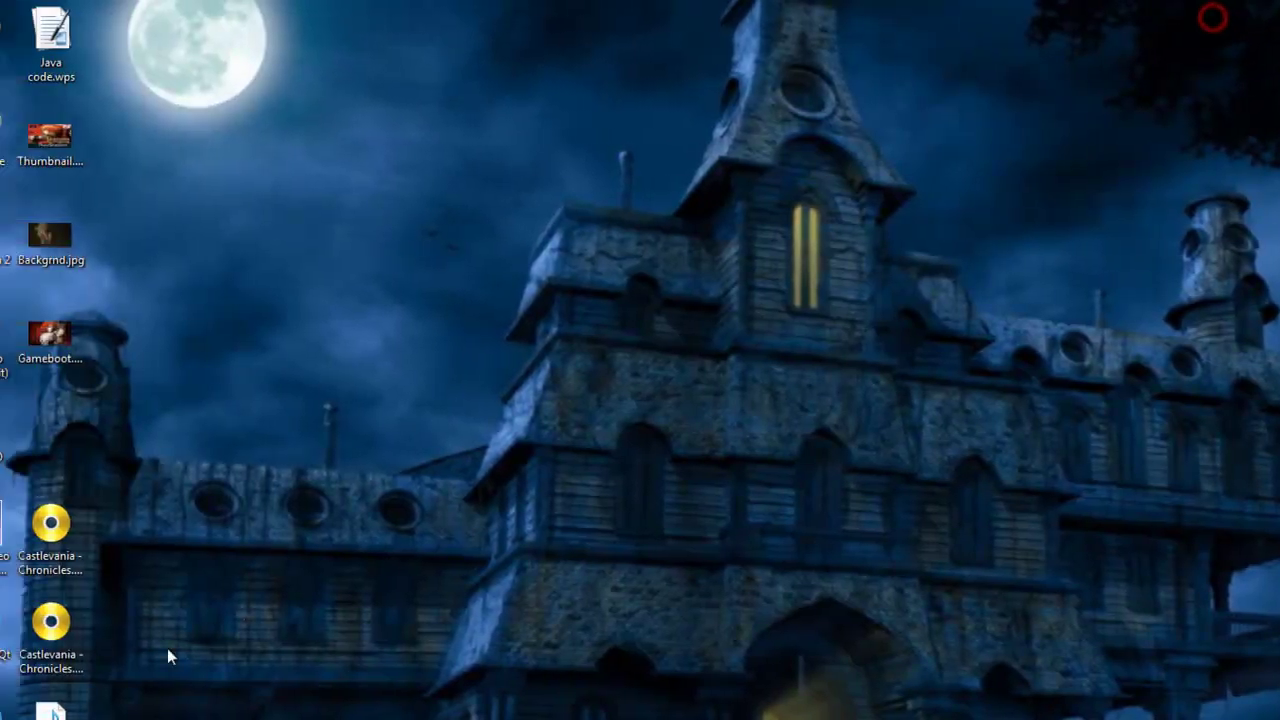
Move Castle,Chroni.wav between the Gameboot picture and the Castlevania disc images on the desktop and rename it Castle,Chroni.AT3
left_click_drag(180, 712, 190, 422)
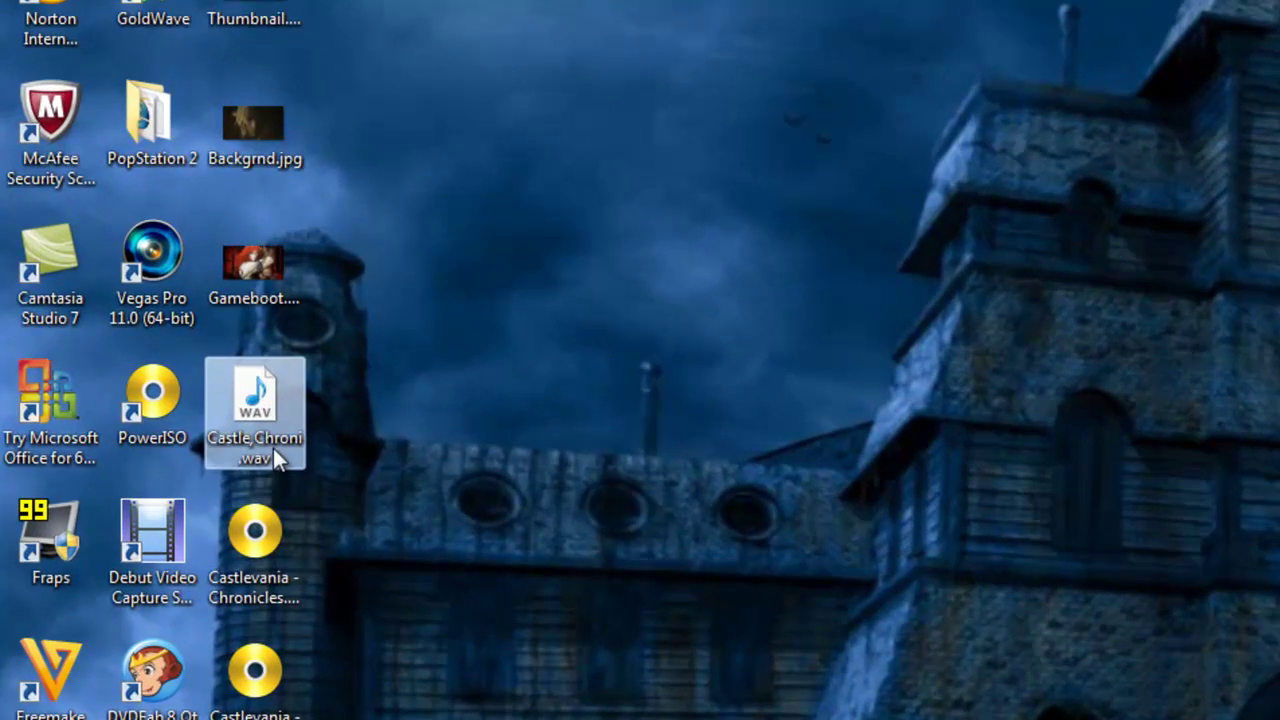
mouse_move(264, 463)
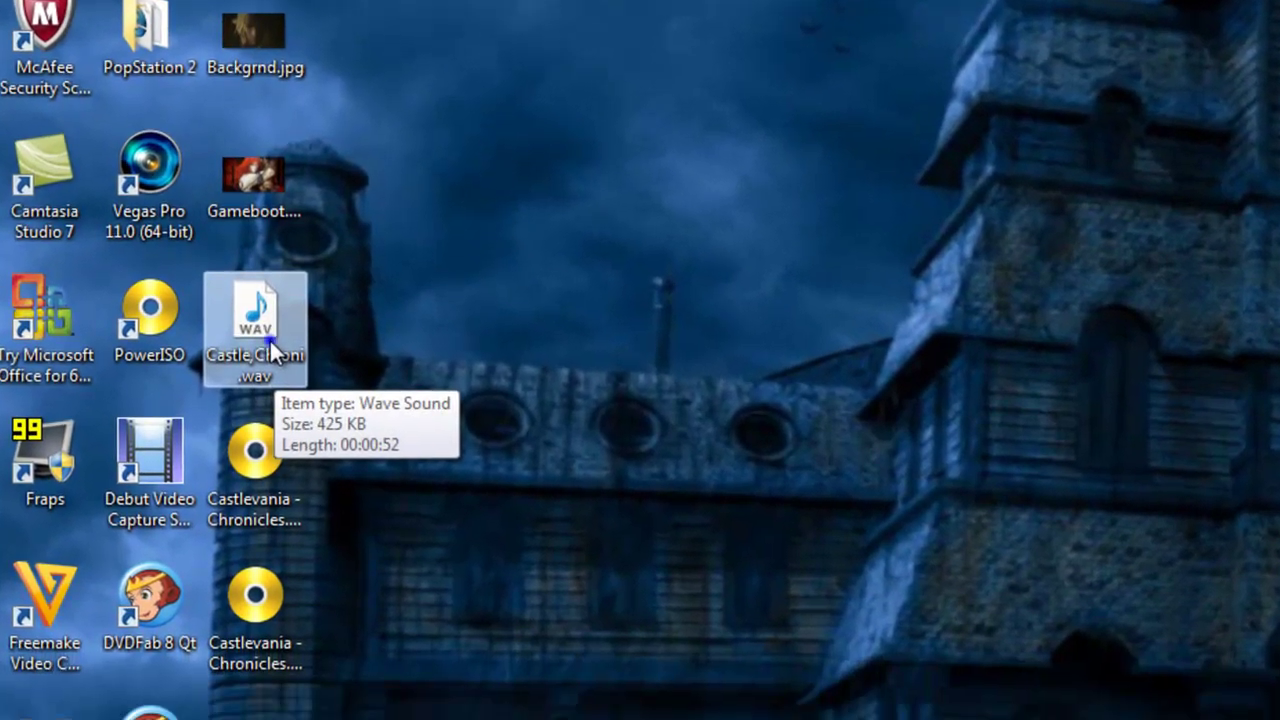
right_click(281, 455)
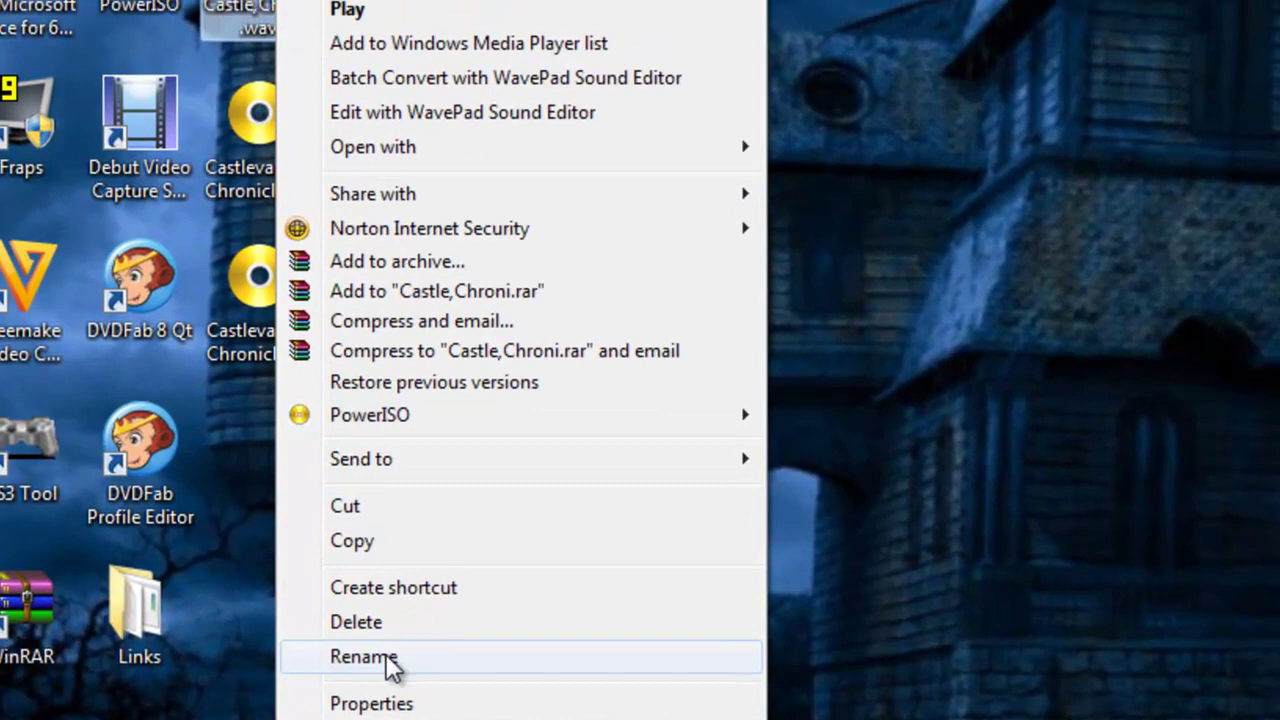
left_click(390, 631)
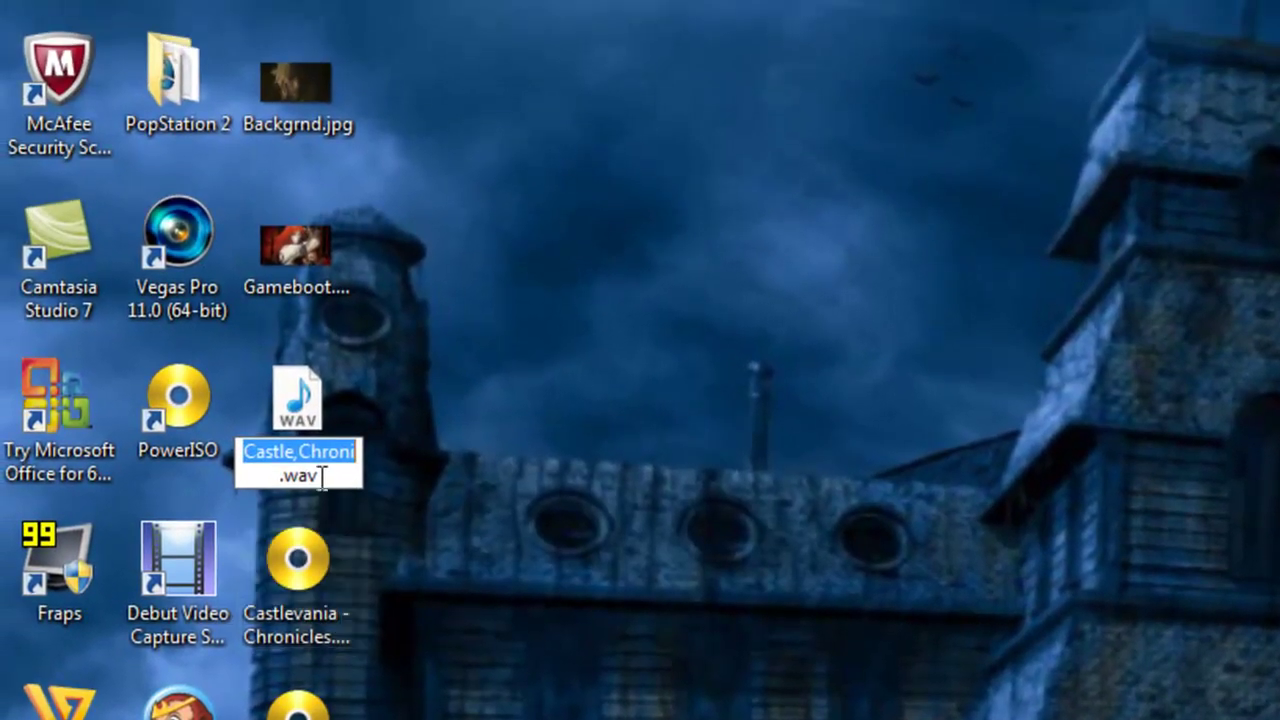
left_click(321, 478)
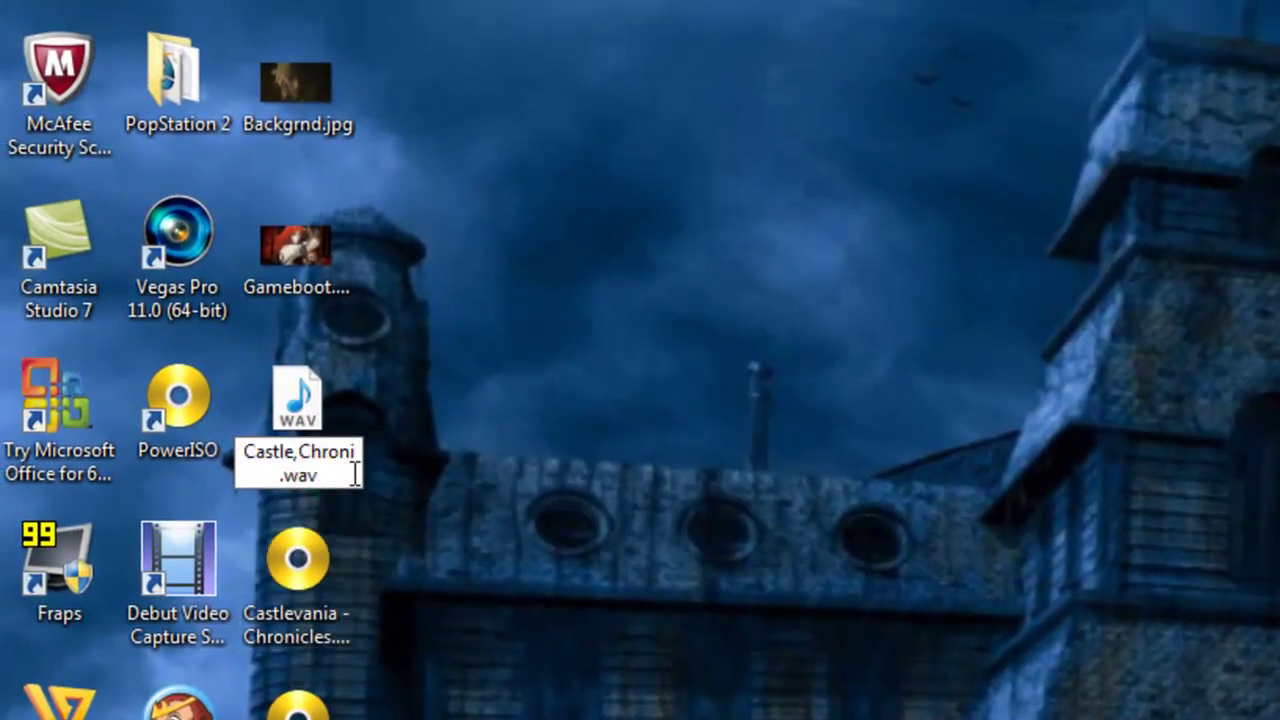
key("BackSpace")
key("BackSpace")
key("BackSpace")
key("BackSpace")
type("AT3")
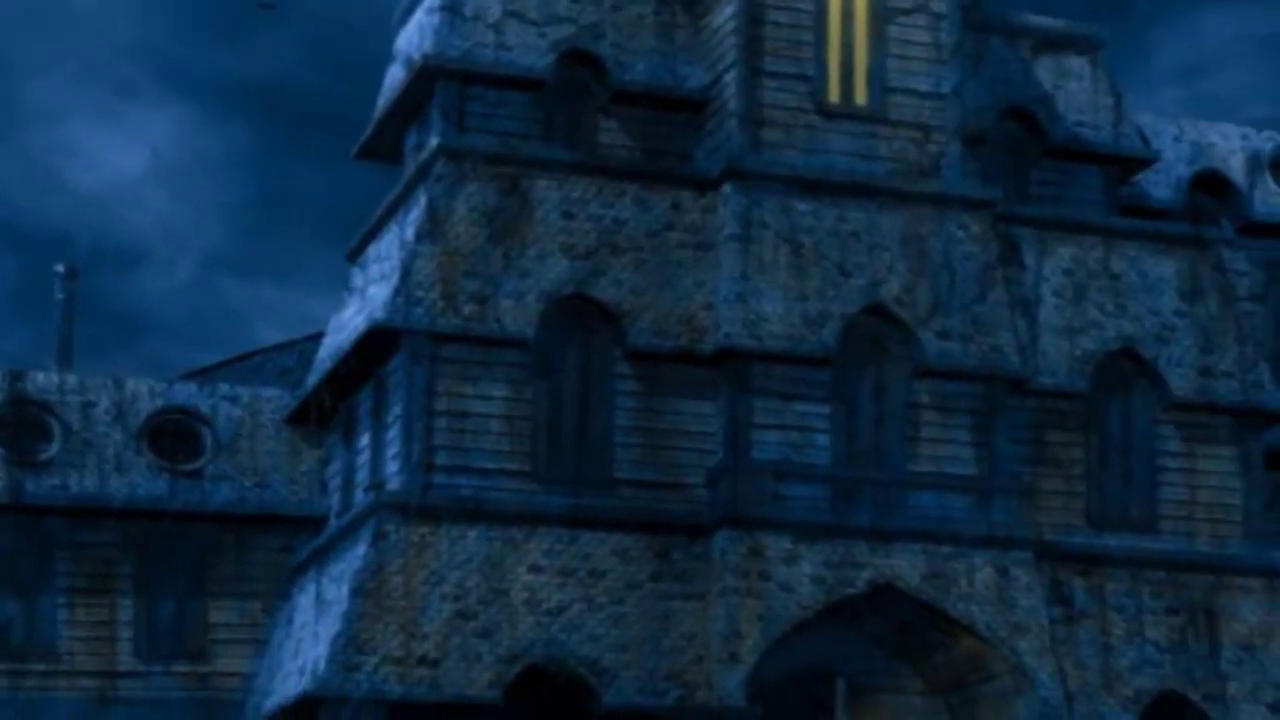
key("Return")
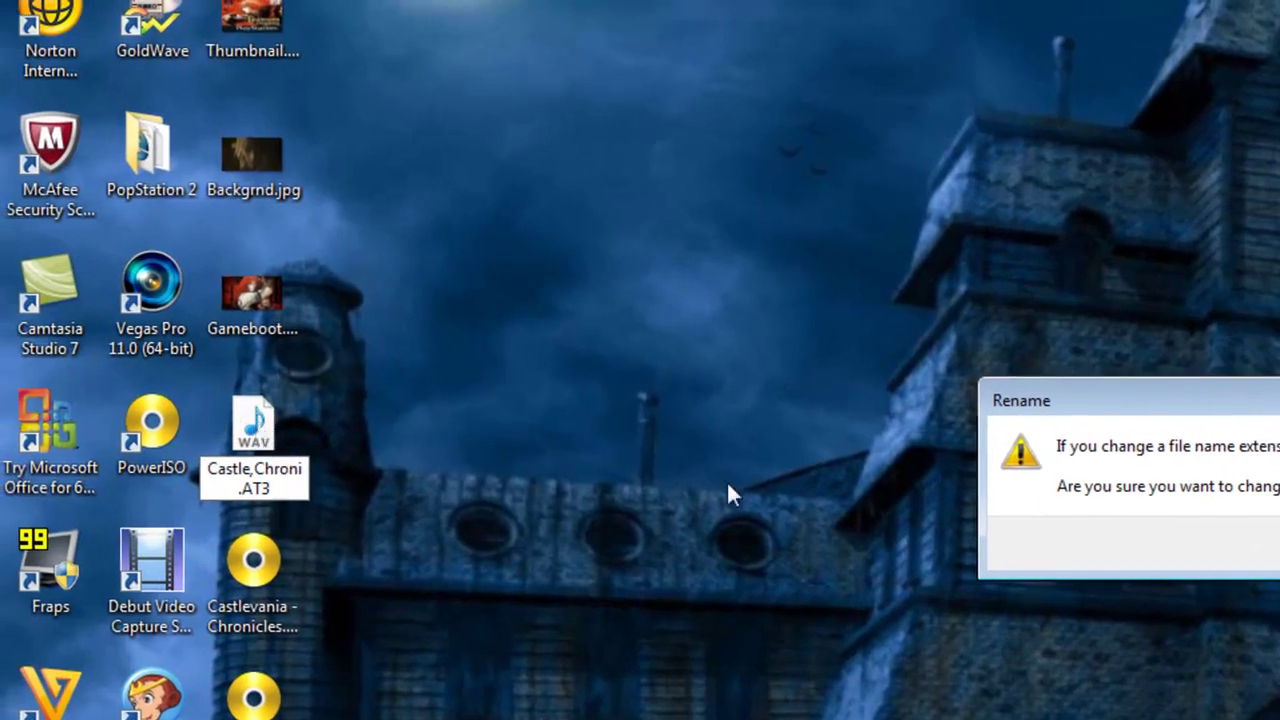
left_click(1131, 568)
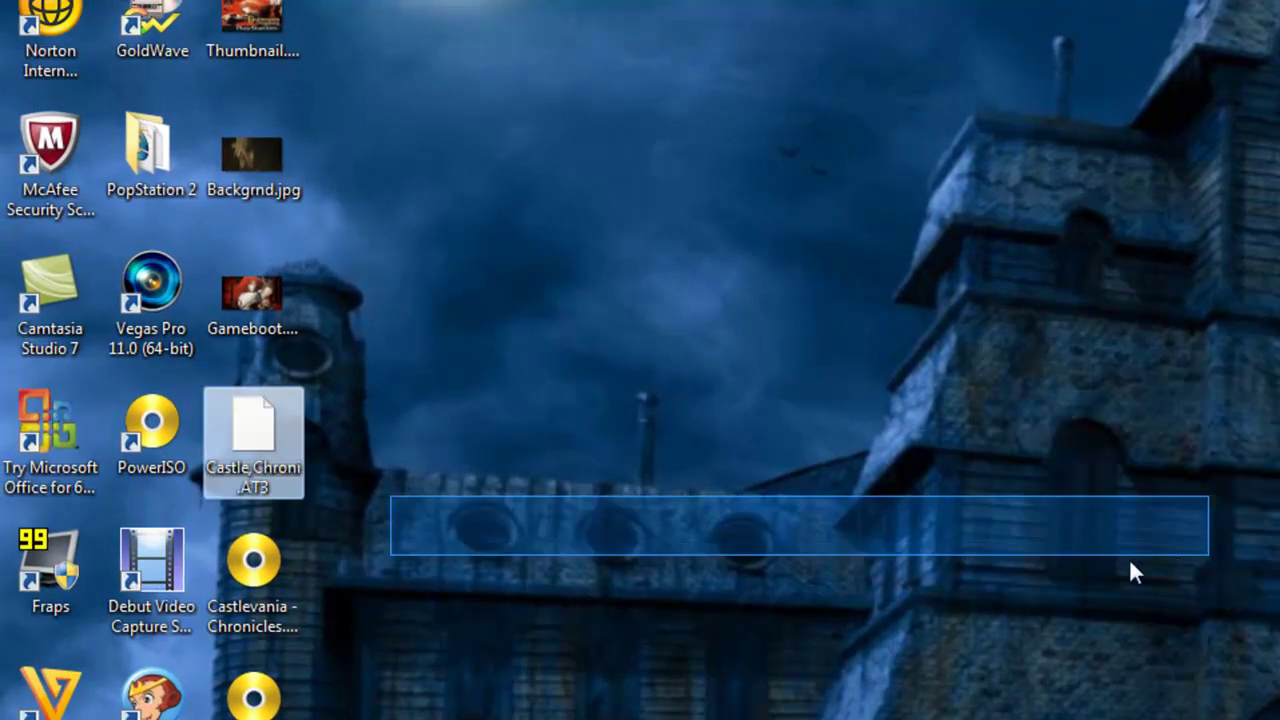
mouse_move(251, 424)
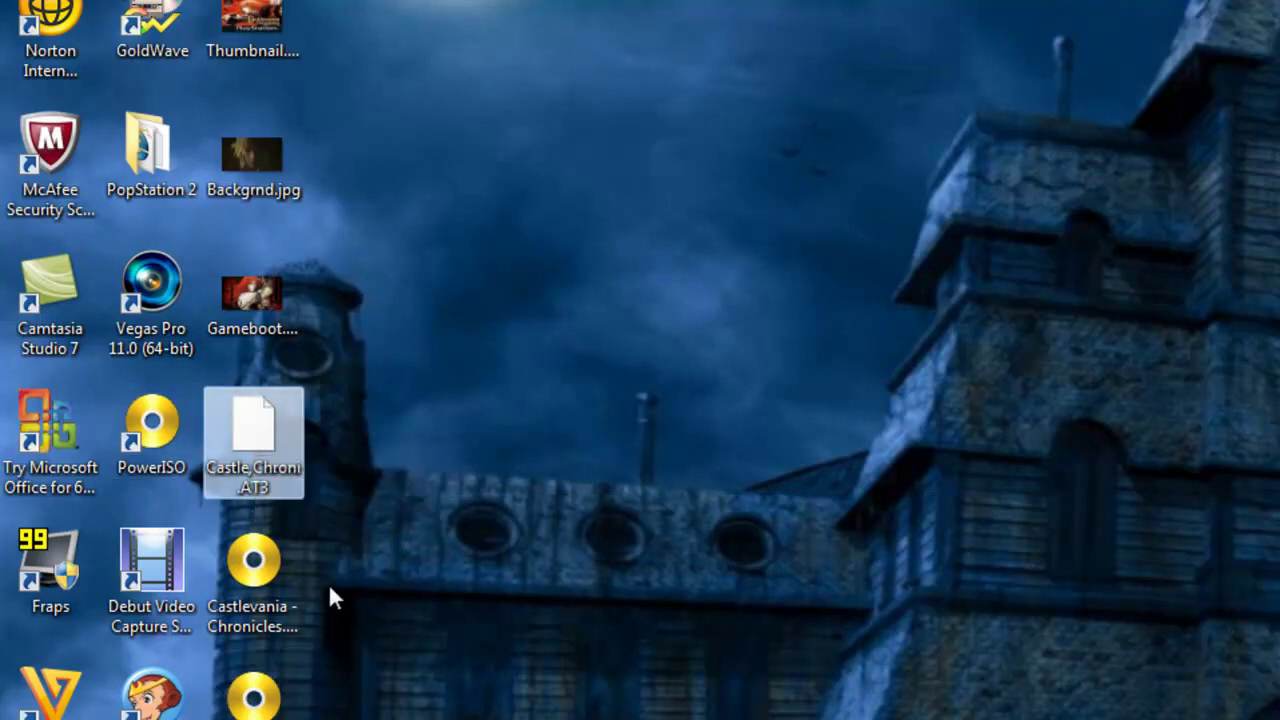
Check the "Hide extensions for known file types" setting in the folder options opened from the Music library, then close the windows
key("super")
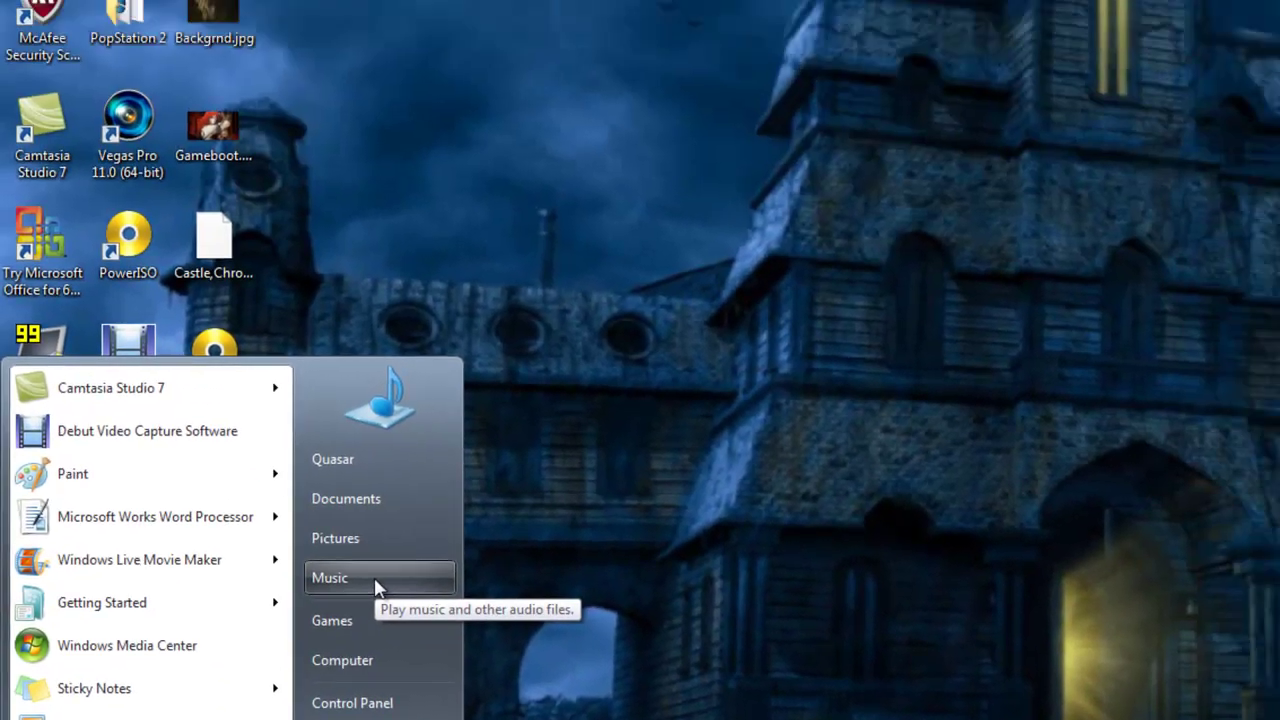
left_click(442, 282)
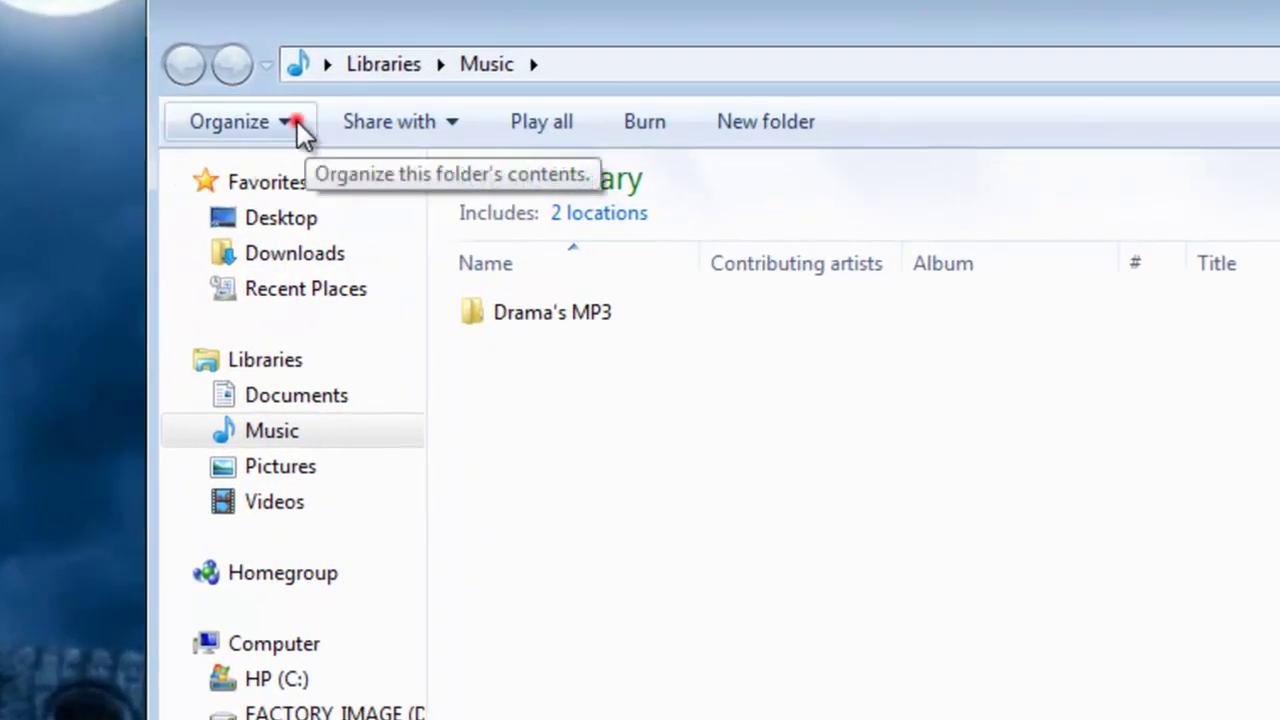
left_click(297, 121)
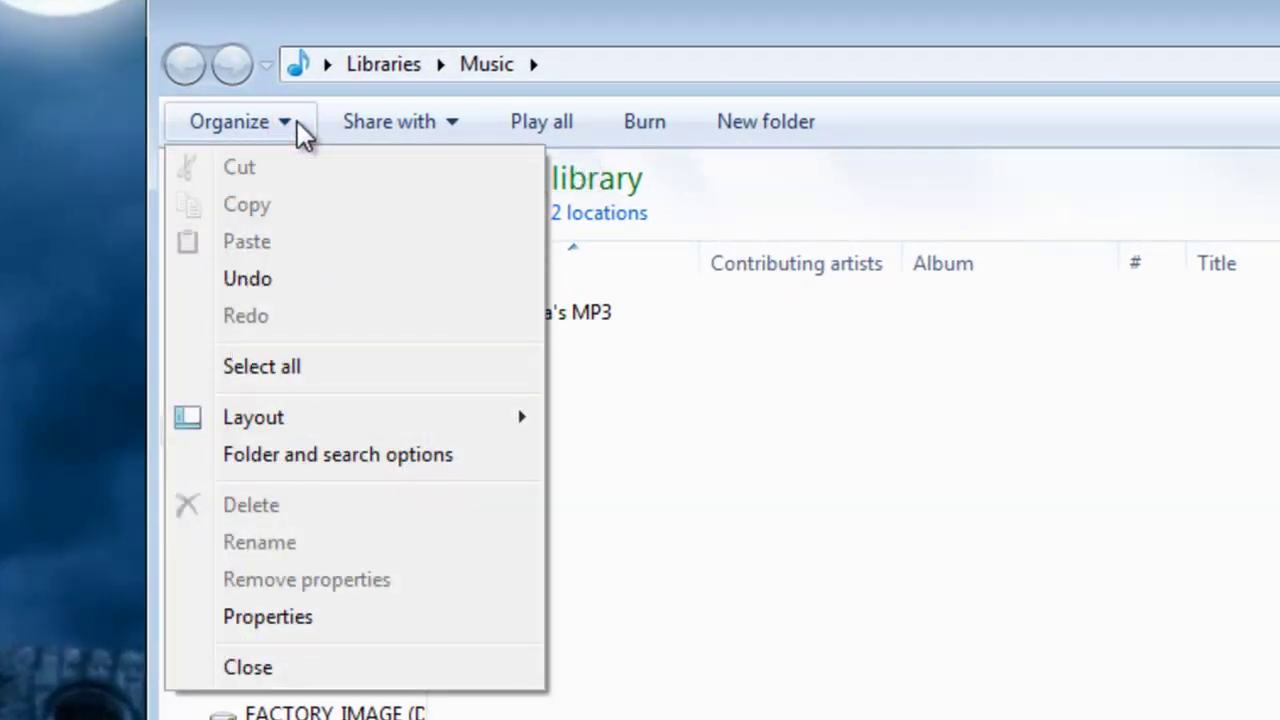
left_click(322, 462)
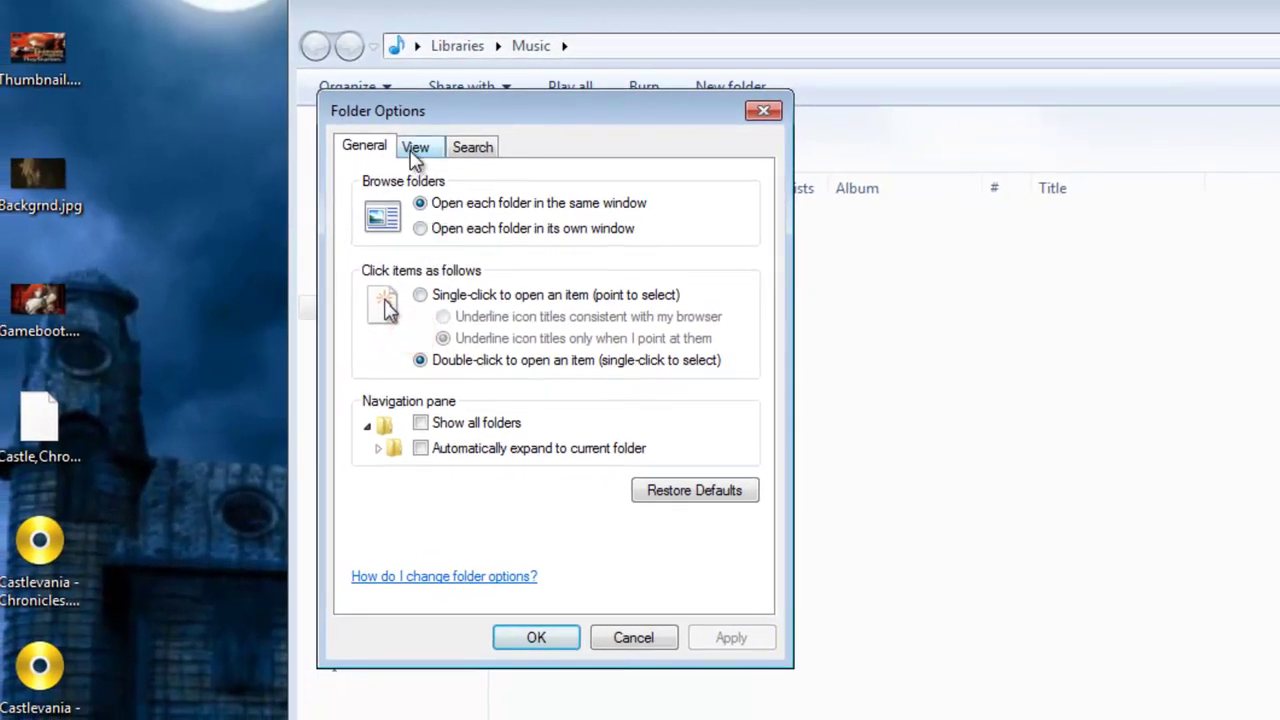
left_click(415, 152)
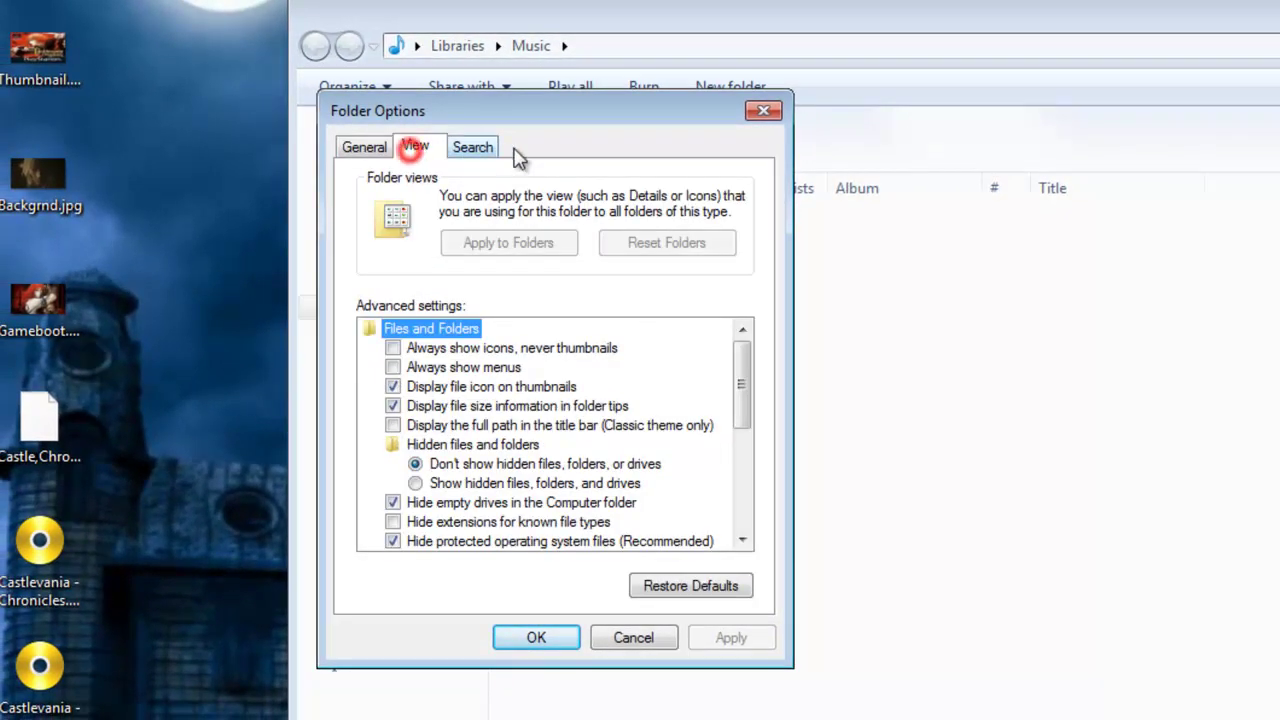
left_click_drag(743, 409, 751, 460)
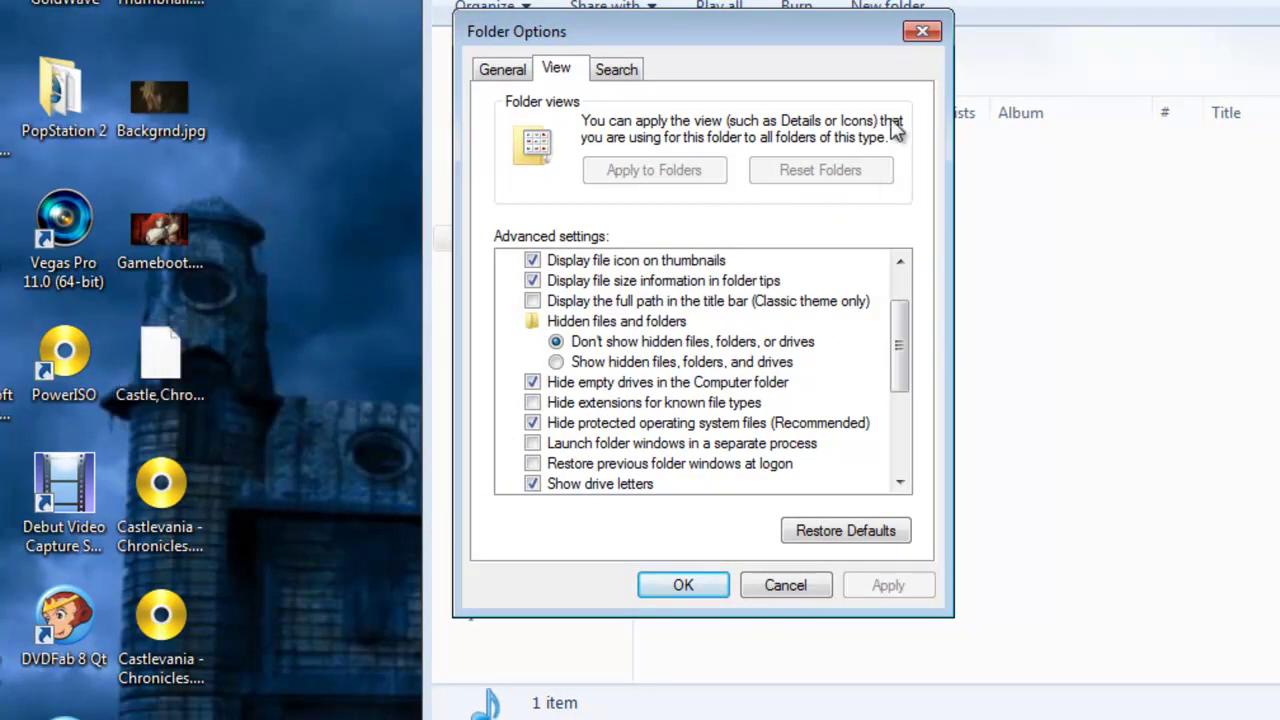
left_click(918, 33)
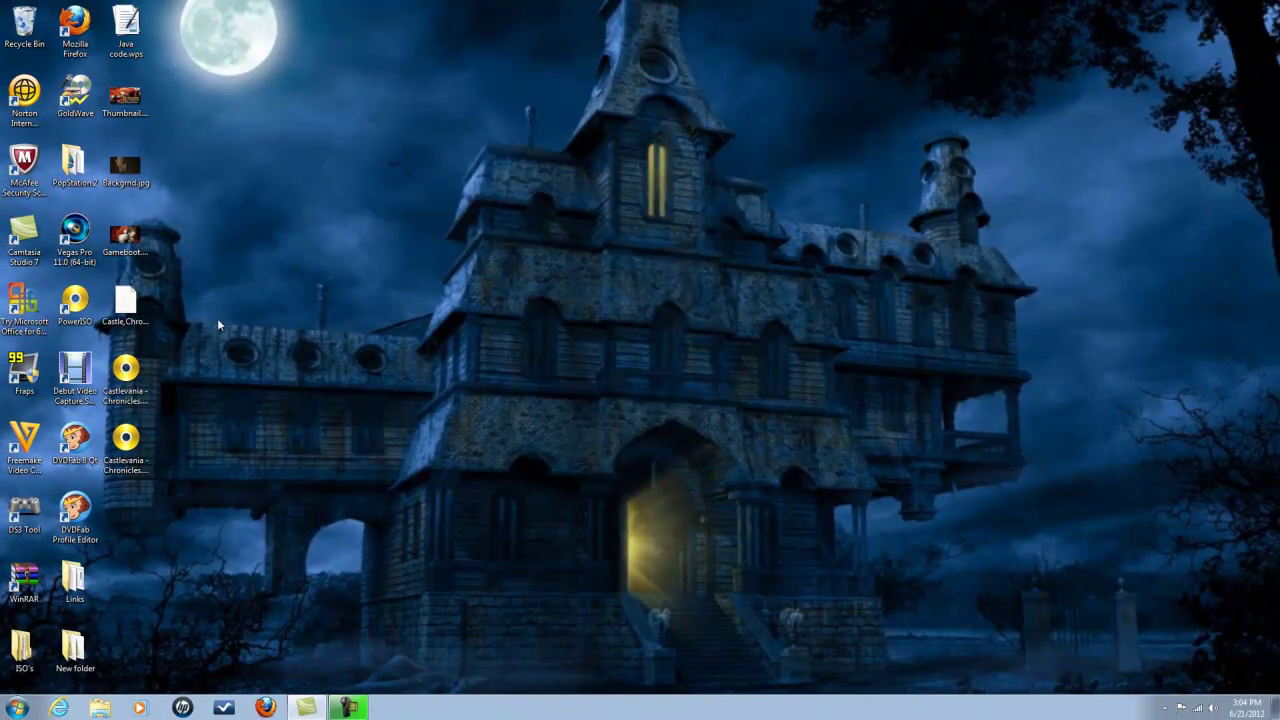
Create a new folder on the desktop and name it catslevania
right_click(200, 140)
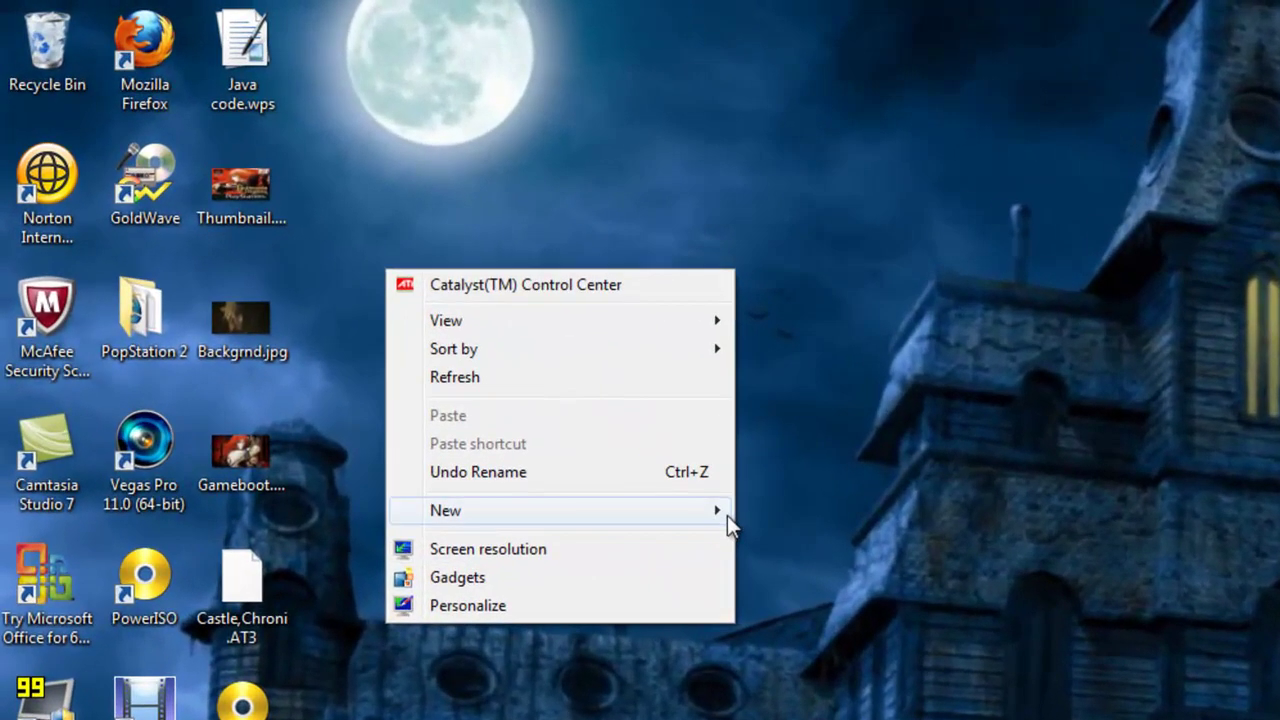
mouse_move(727, 515)
left_click(784, 512)
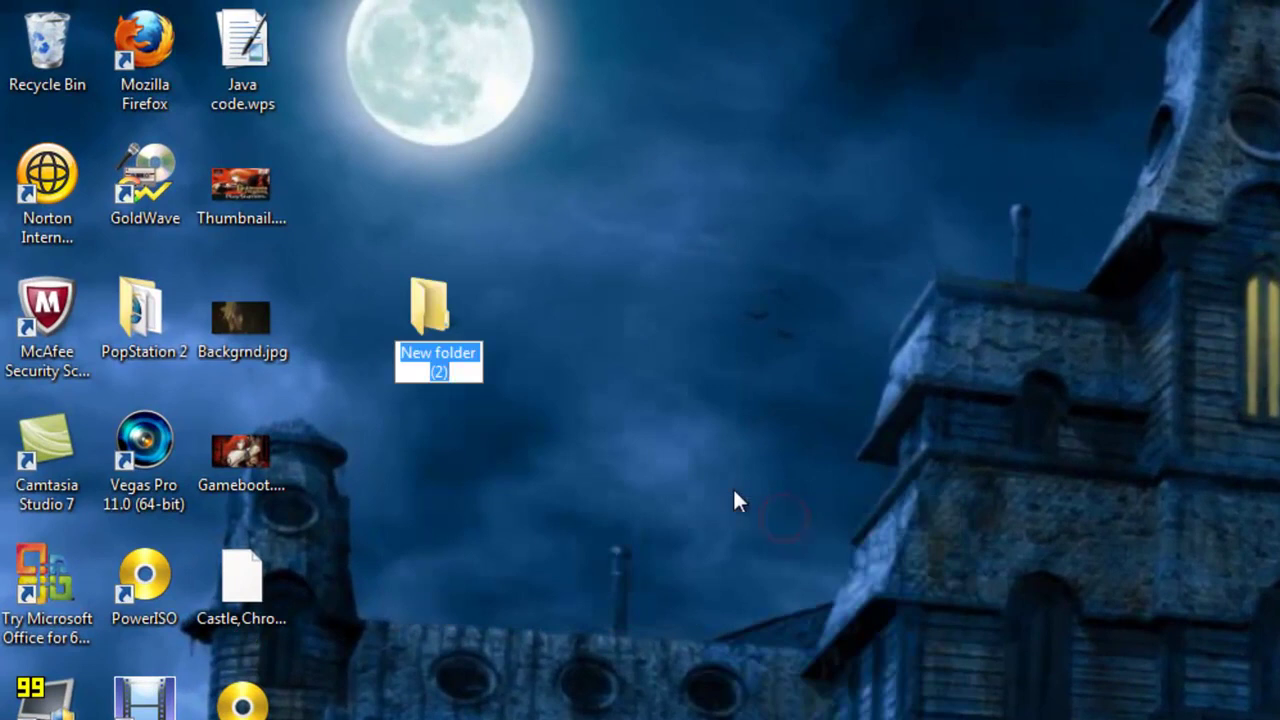
key("BackSpace")
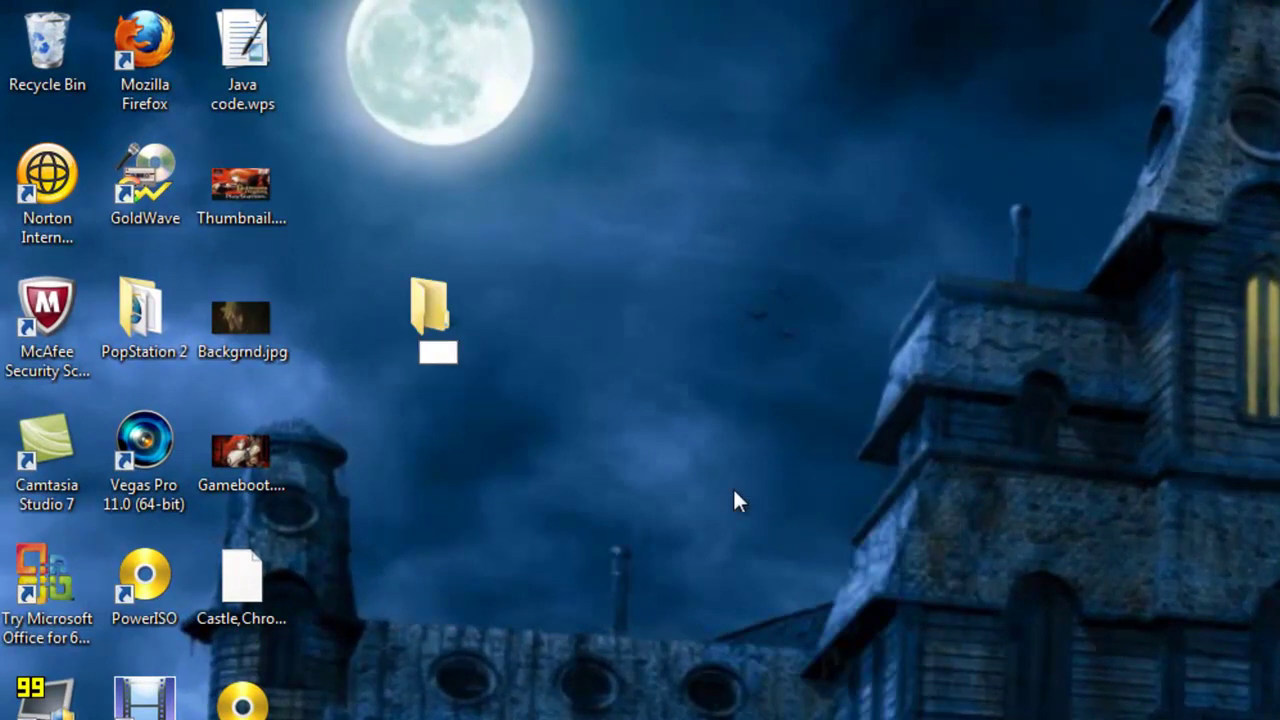
type("castl")
type("evania")
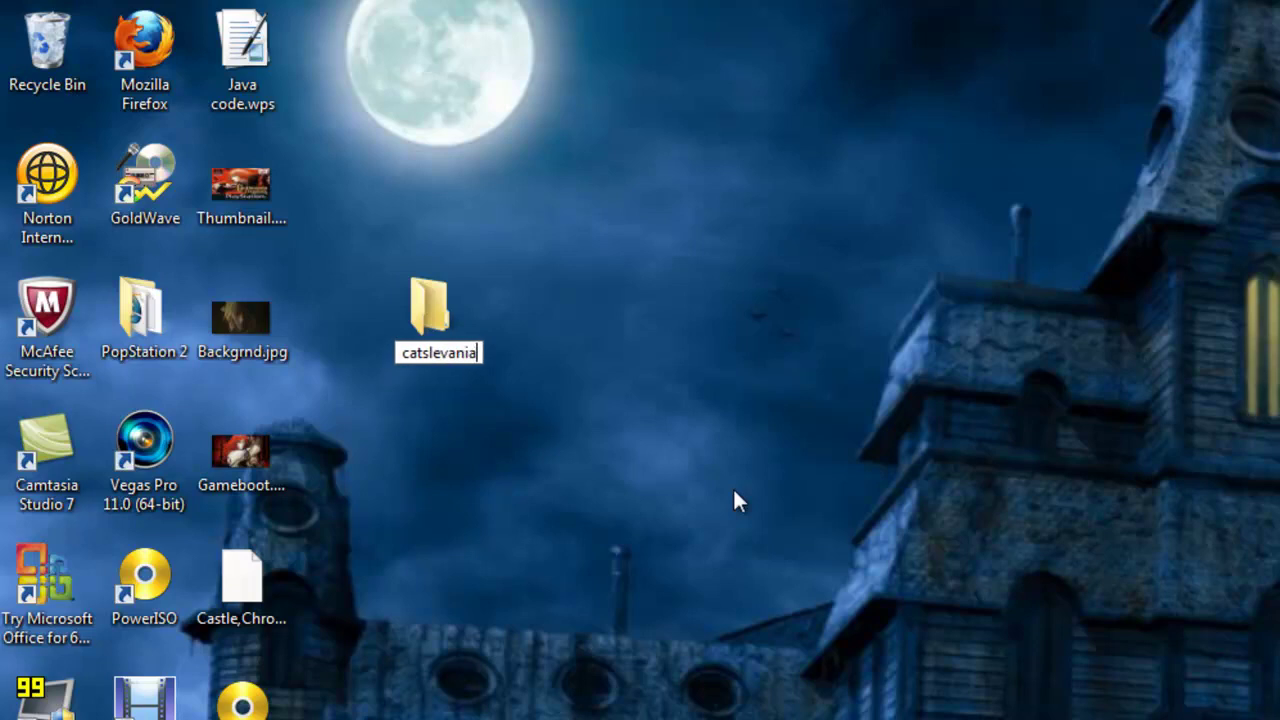
left_click(733, 490)
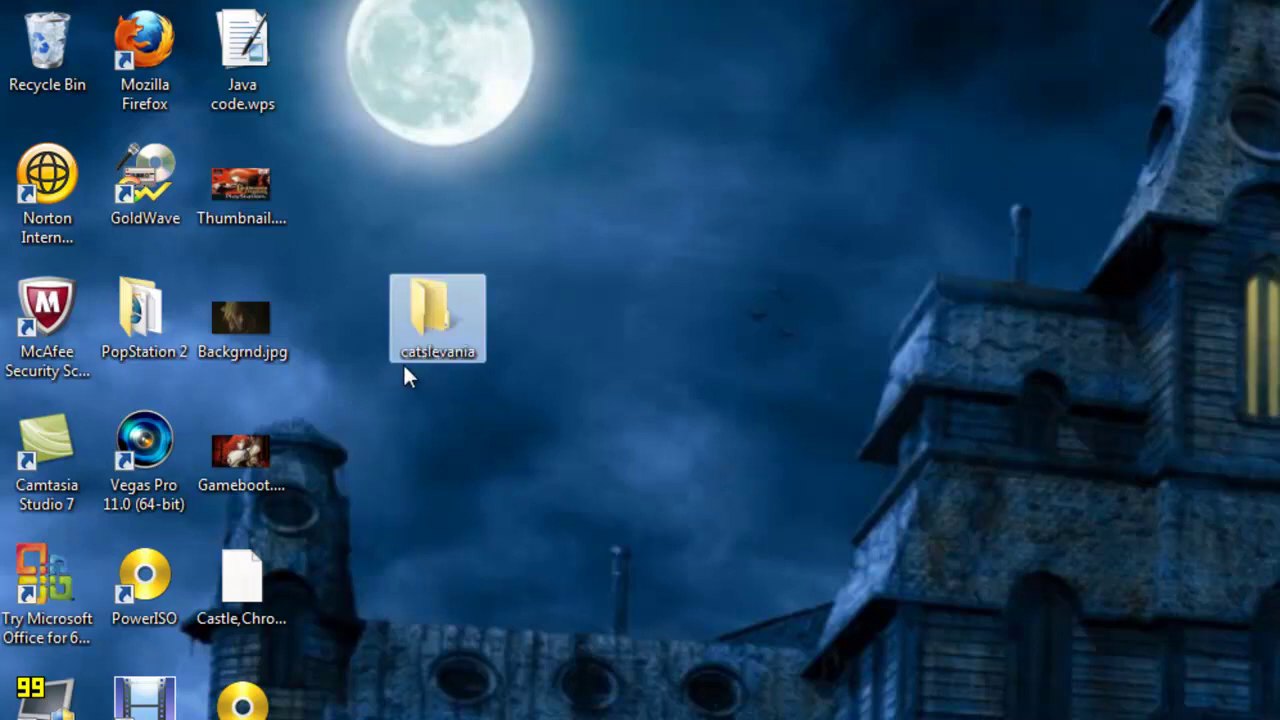
Correct the misspelled name of the new desktop folder to castlevania
right_click(430, 344)
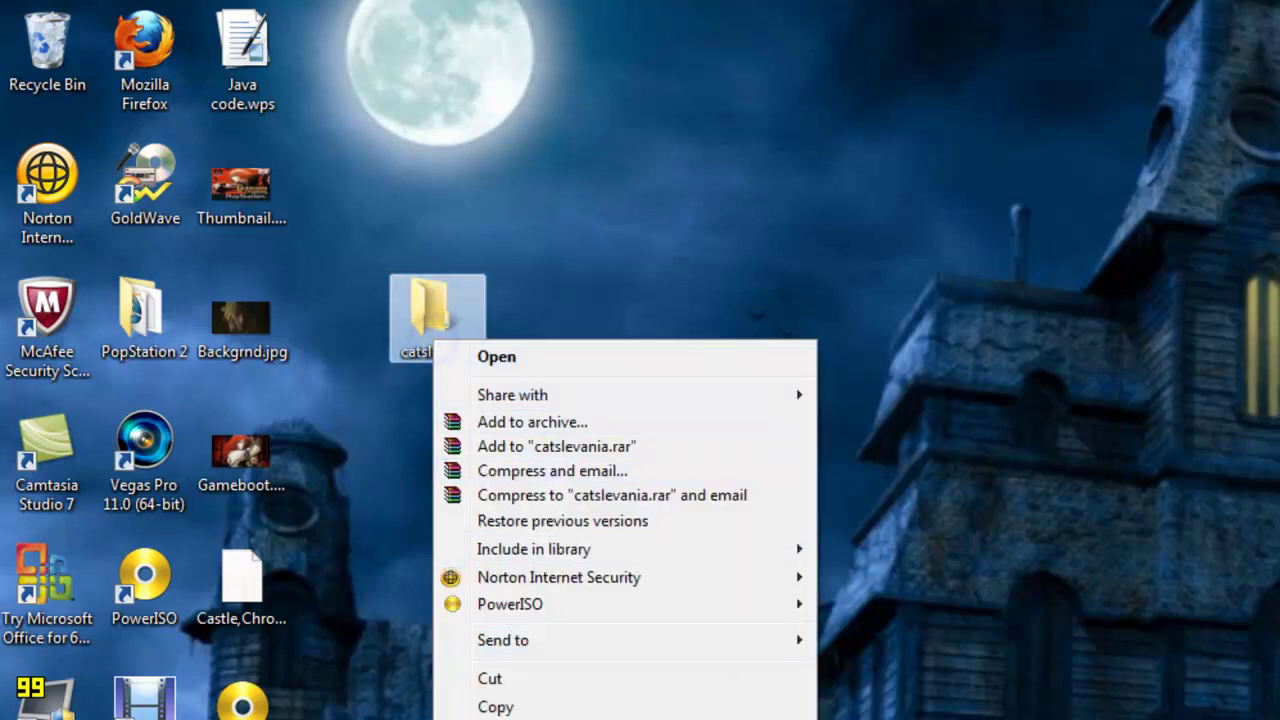
key("m")
left_click(421, 353)
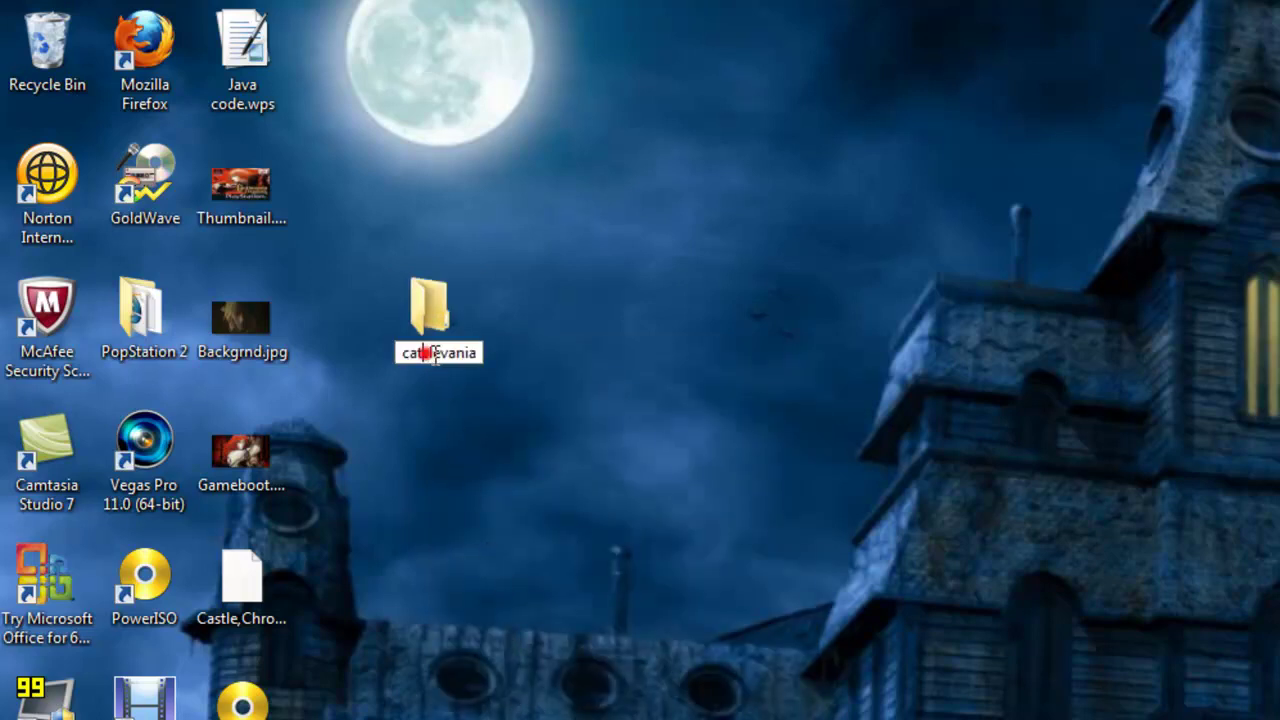
key("shift+Right")
key("BackSpace")
key("BackSpace")
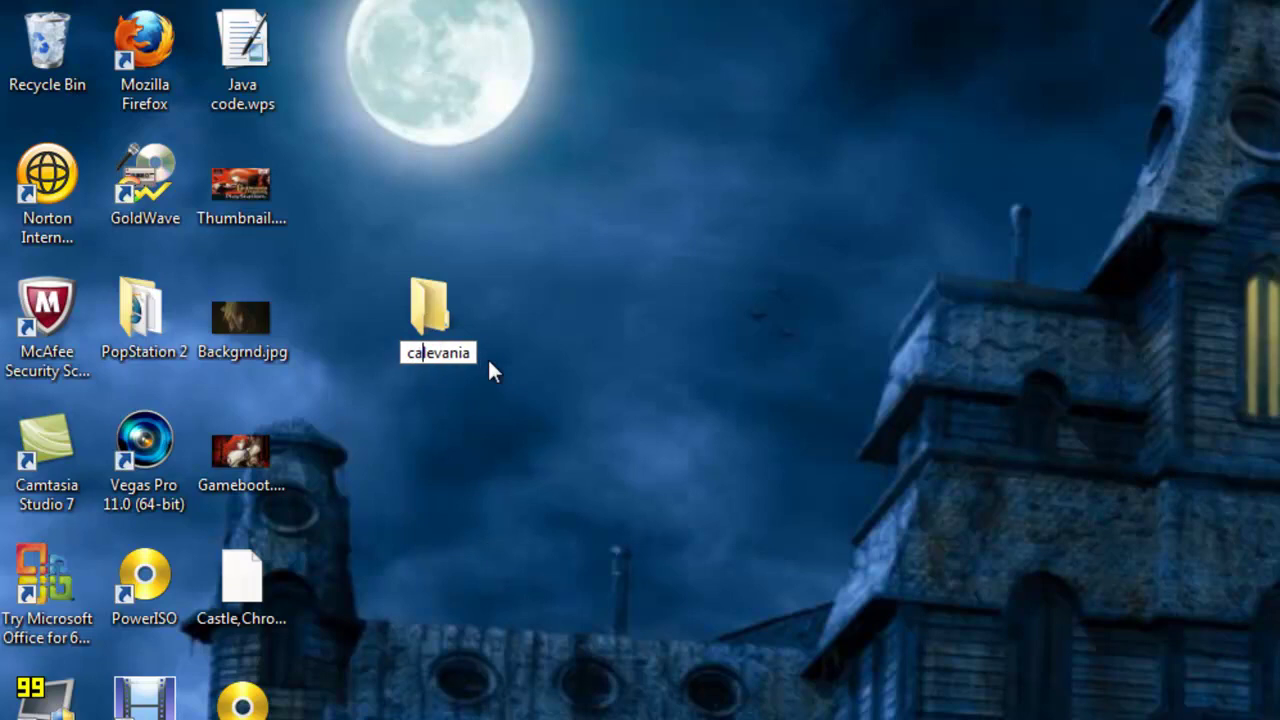
type("stl")
left_click(489, 363)
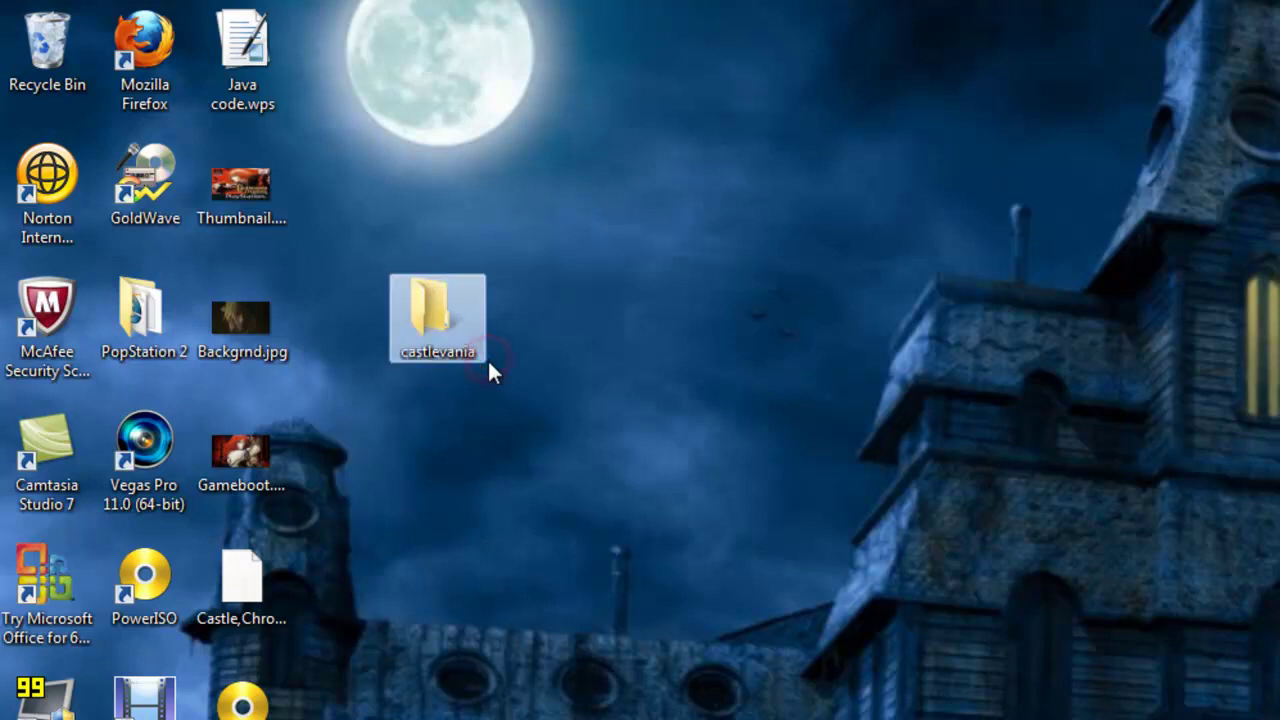
left_click_drag(432, 315, 390, 85)
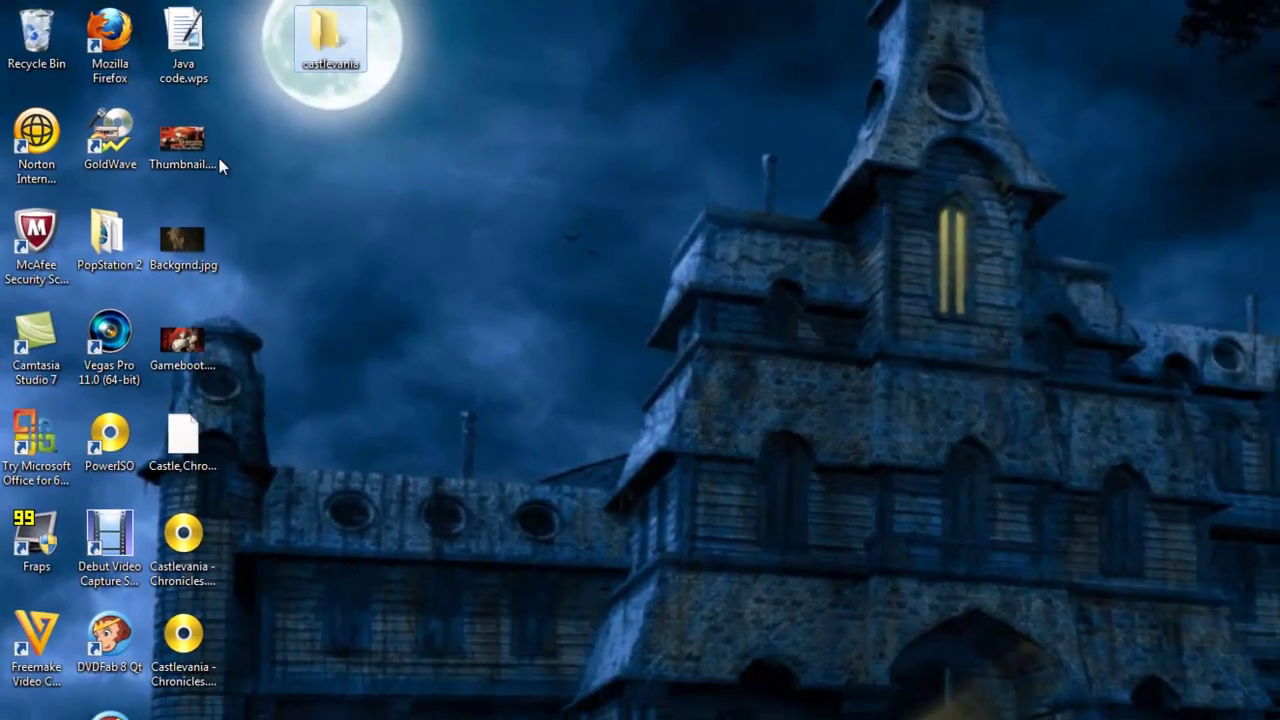
left_click_drag(235, 144, 148, 719)
right_click(190, 217)
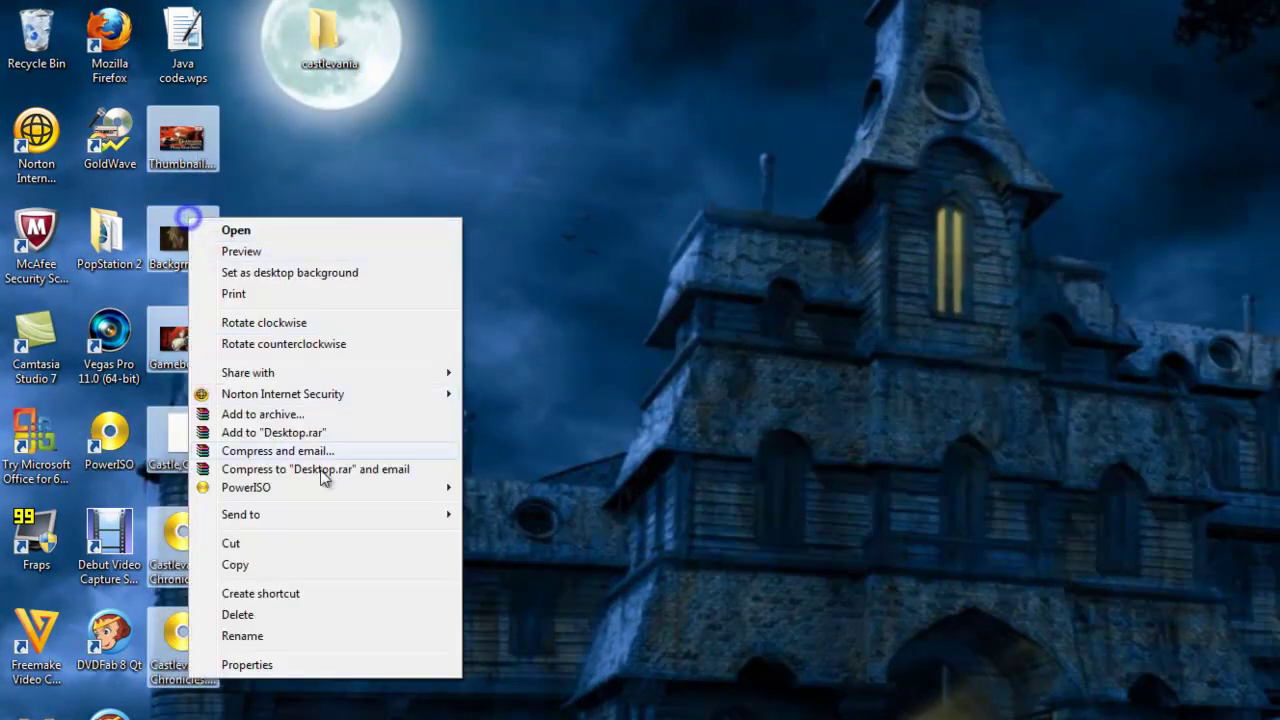
left_click(269, 548)
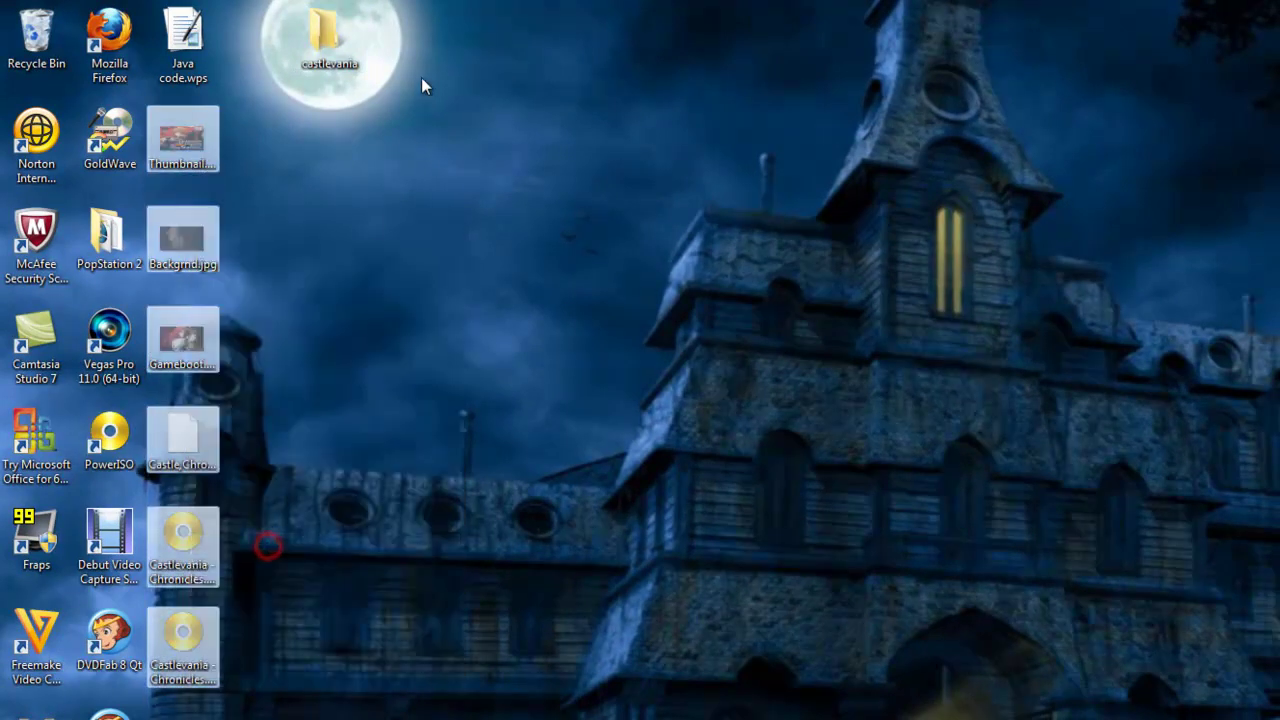
right_click(331, 29)
left_click(378, 366)
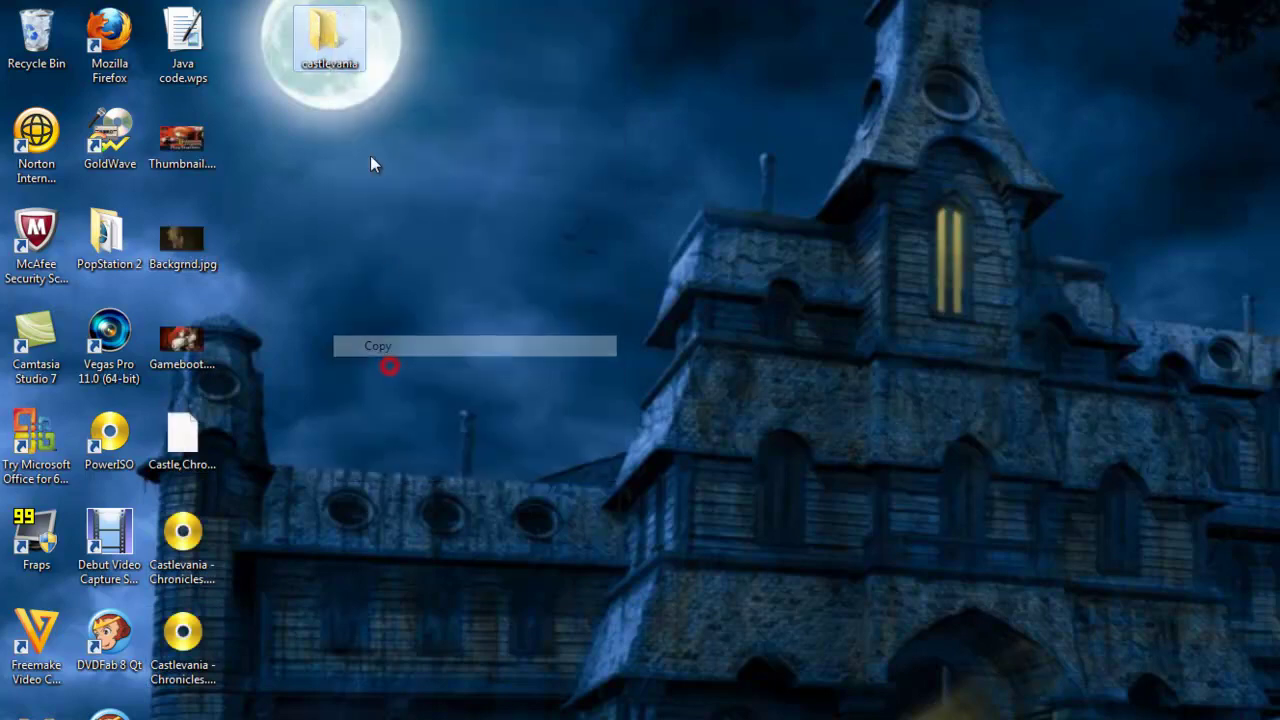
right_click(200, 336)
left_click(264, 193)
Move the three pictures, the AT3 sound and both Castlevania disc image files into the castlevania folder, and place the folder beneath Java code.wps
left_click_drag(238, 126, 178, 705)
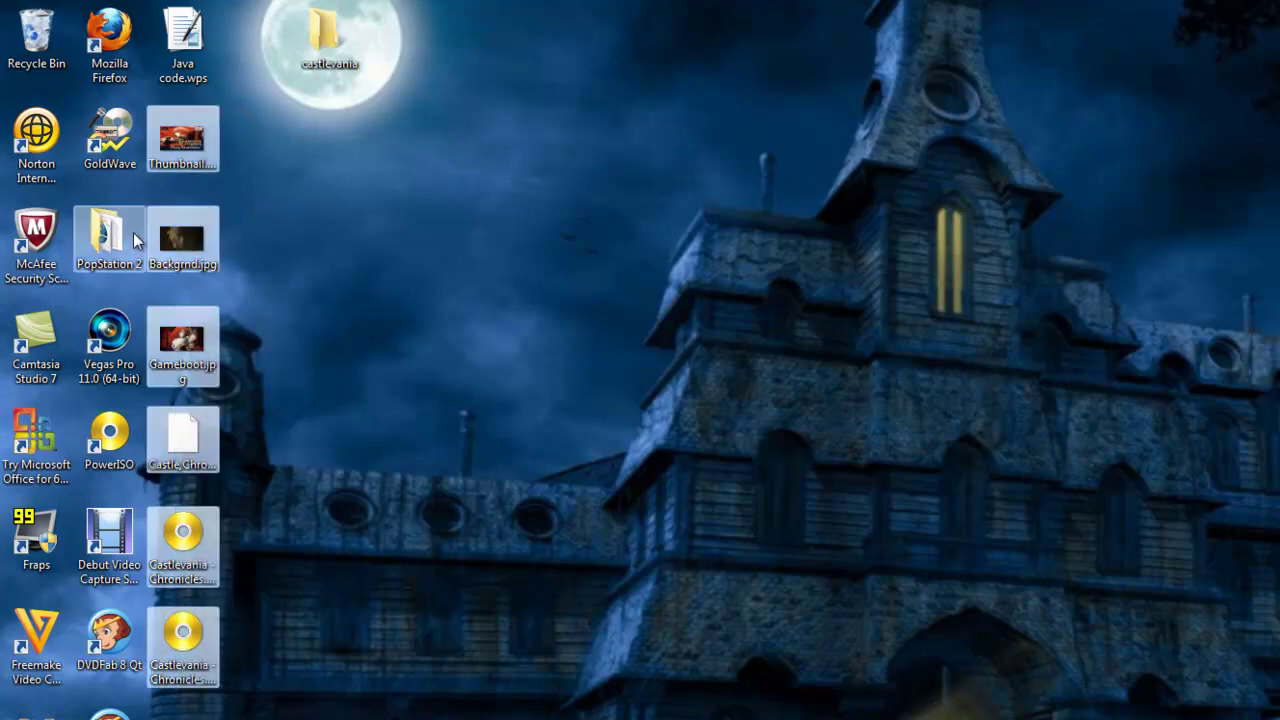
right_click(187, 233)
left_click(272, 558)
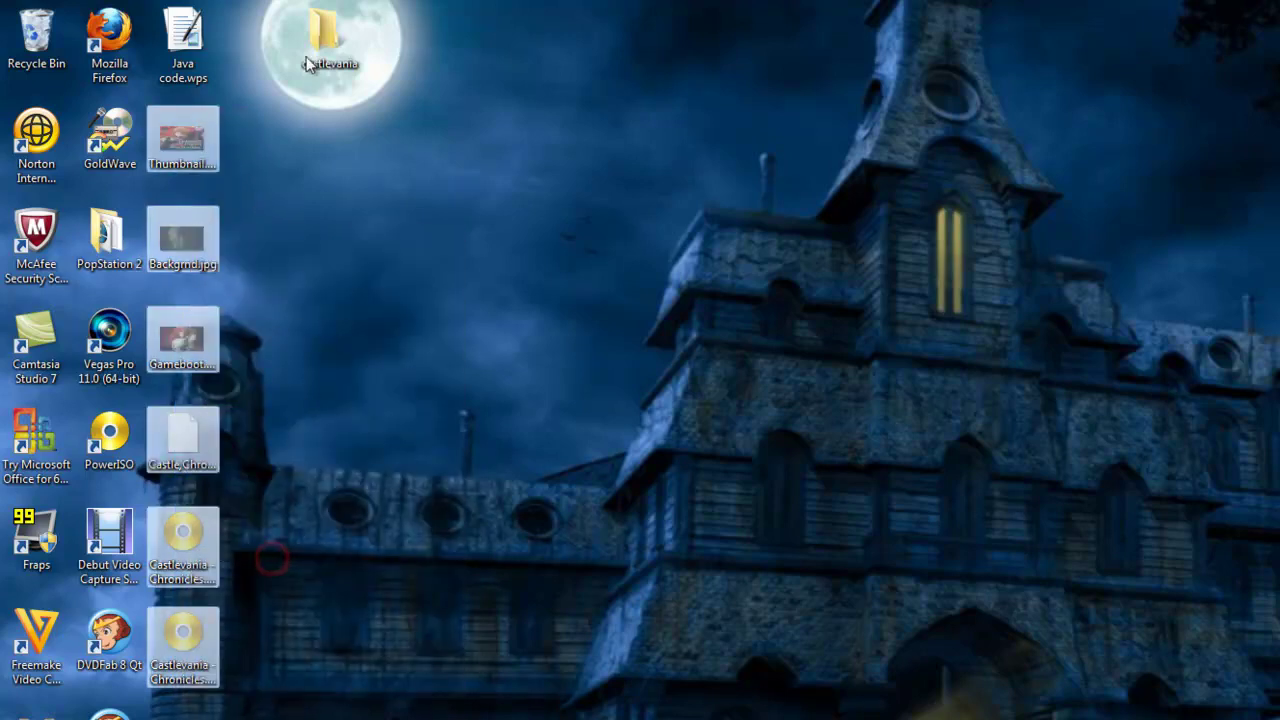
right_click(311, 50)
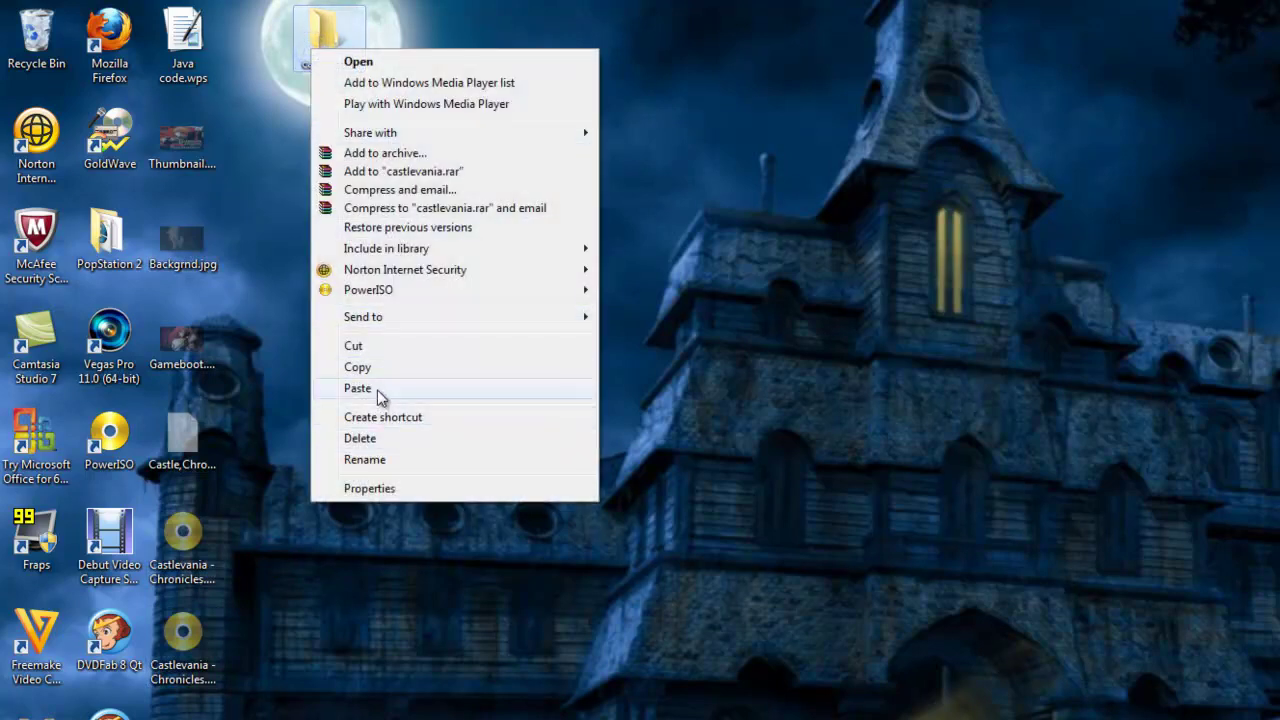
left_click(376, 389)
left_click_drag(298, 52, 205, 158)
double_click(205, 158)
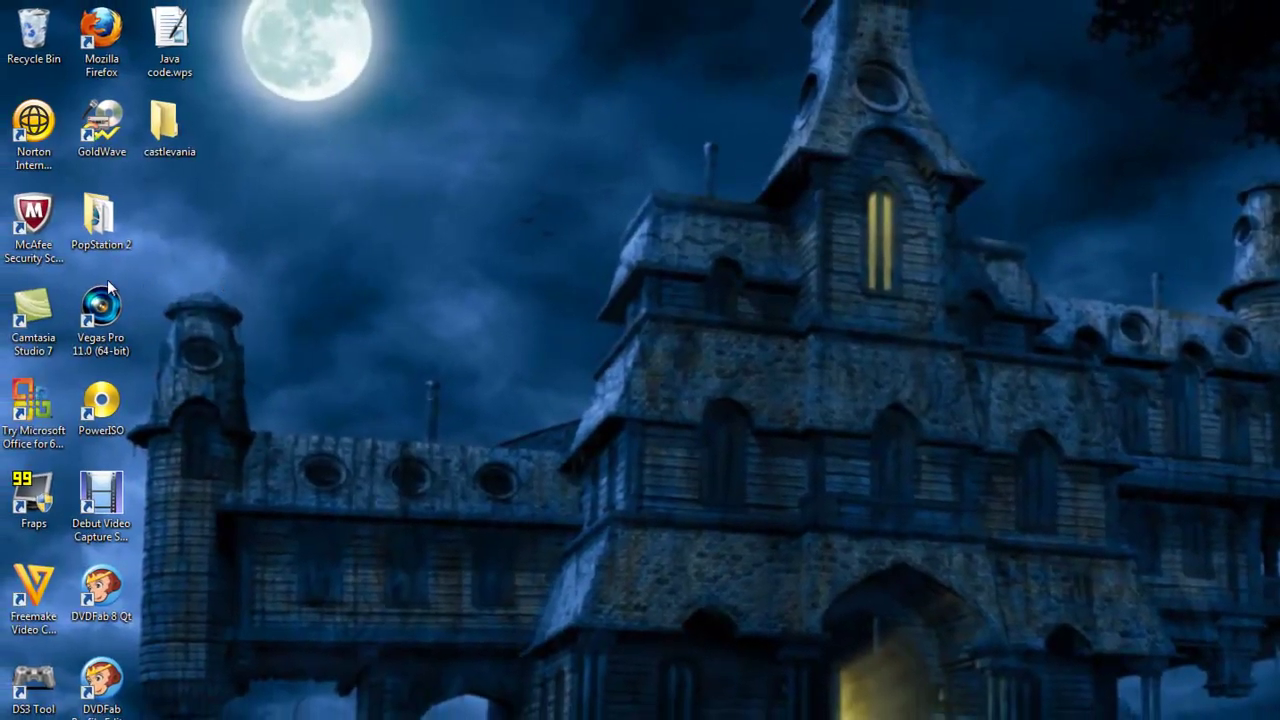
Launch PopstationGUI.exe from the PopStation 2 folder and load Castlevania - Chronicles.cue as the PSX image file
double_click(100, 218)
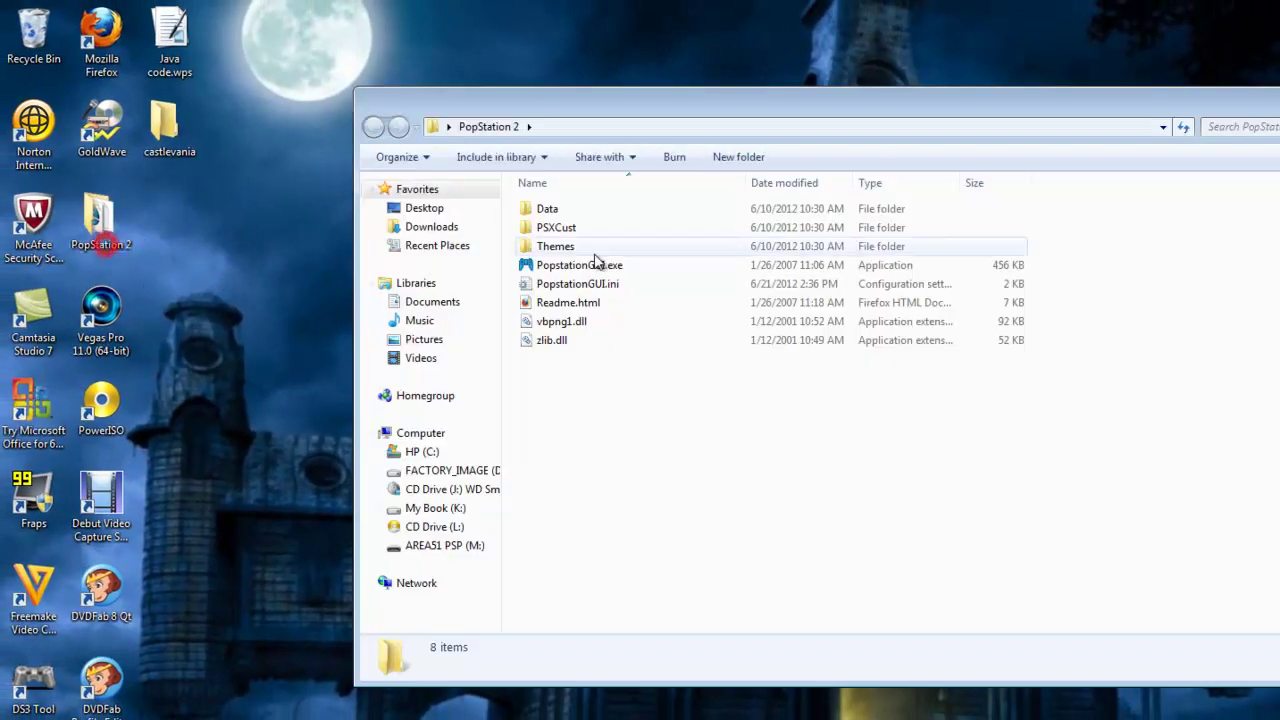
double_click(673, 270)
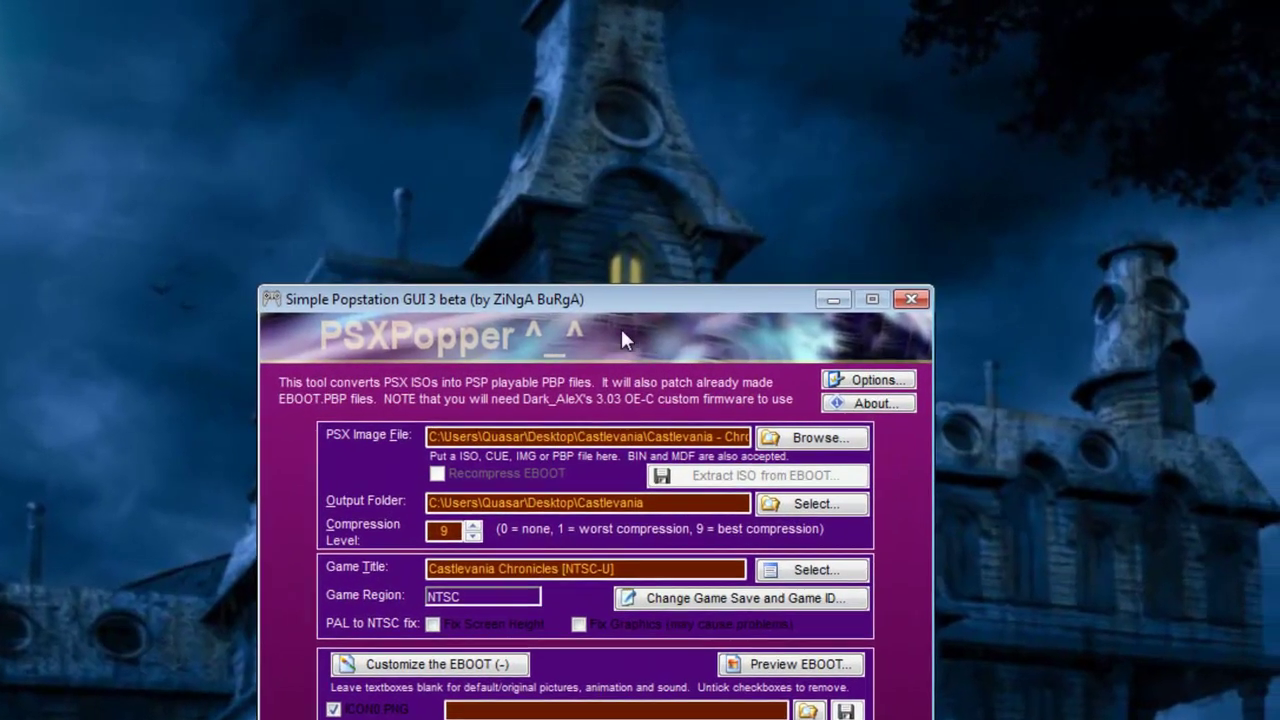
left_click_drag(645, 300, 531, 31)
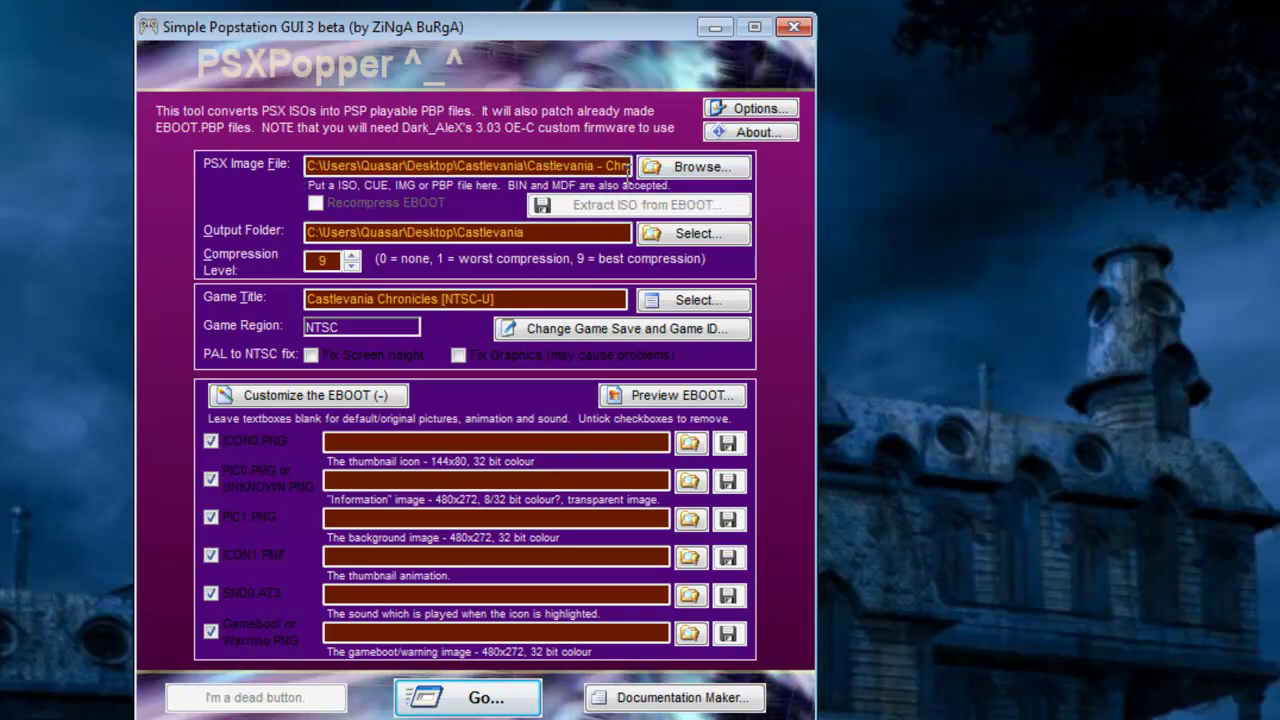
left_click(716, 166)
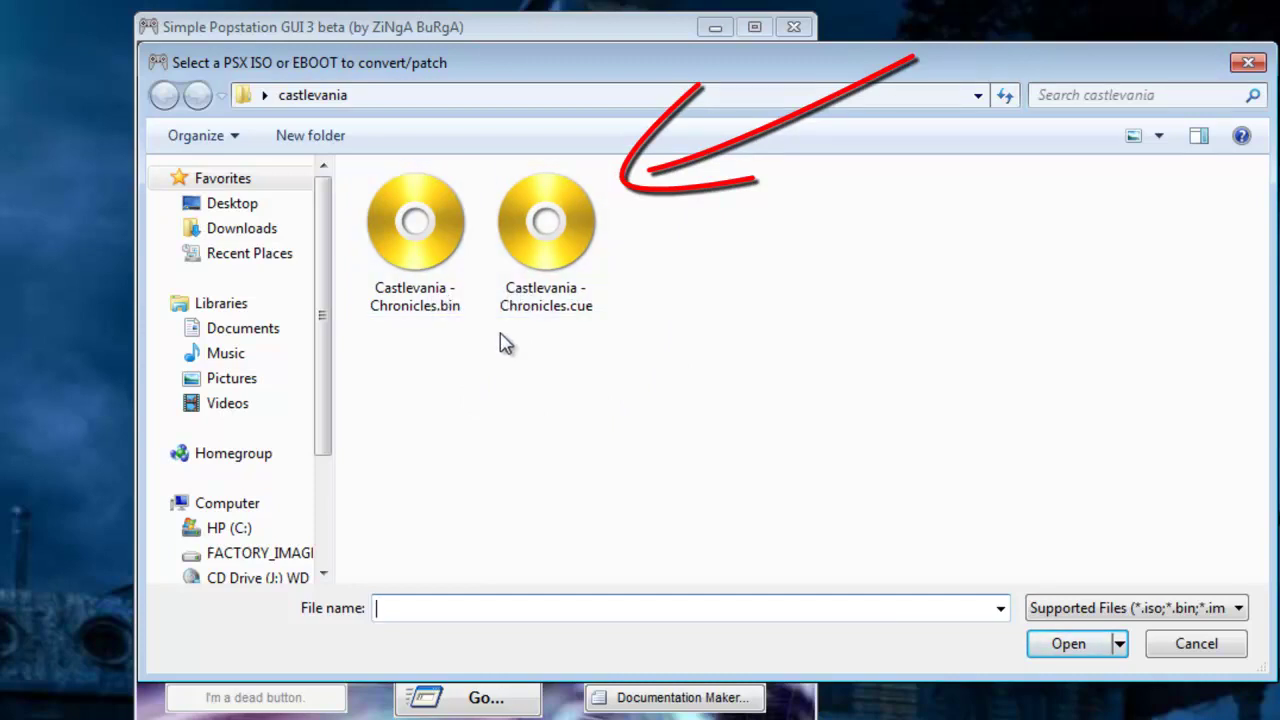
double_click(550, 250)
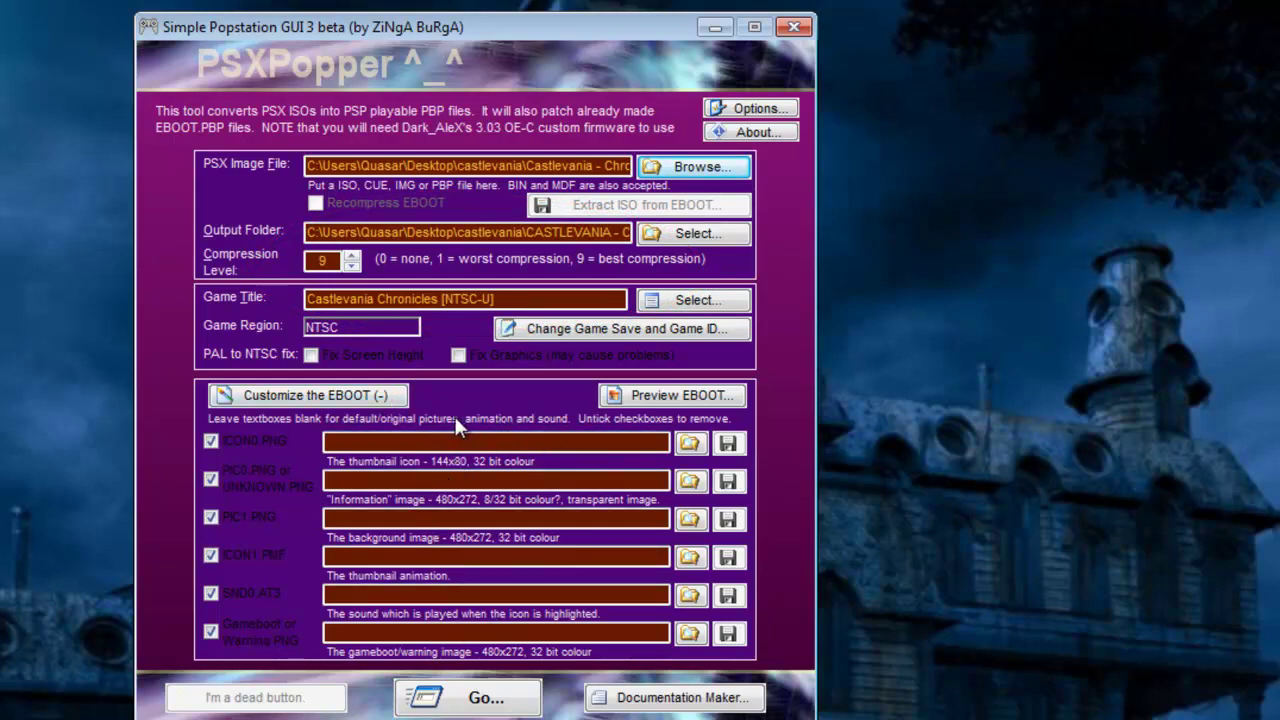
Customize the EBOOT with Thumbnail.jpg as the ICON0 thumbnail icon and Backgrnd.jpg as the PIC1 background image
left_click(395, 395)
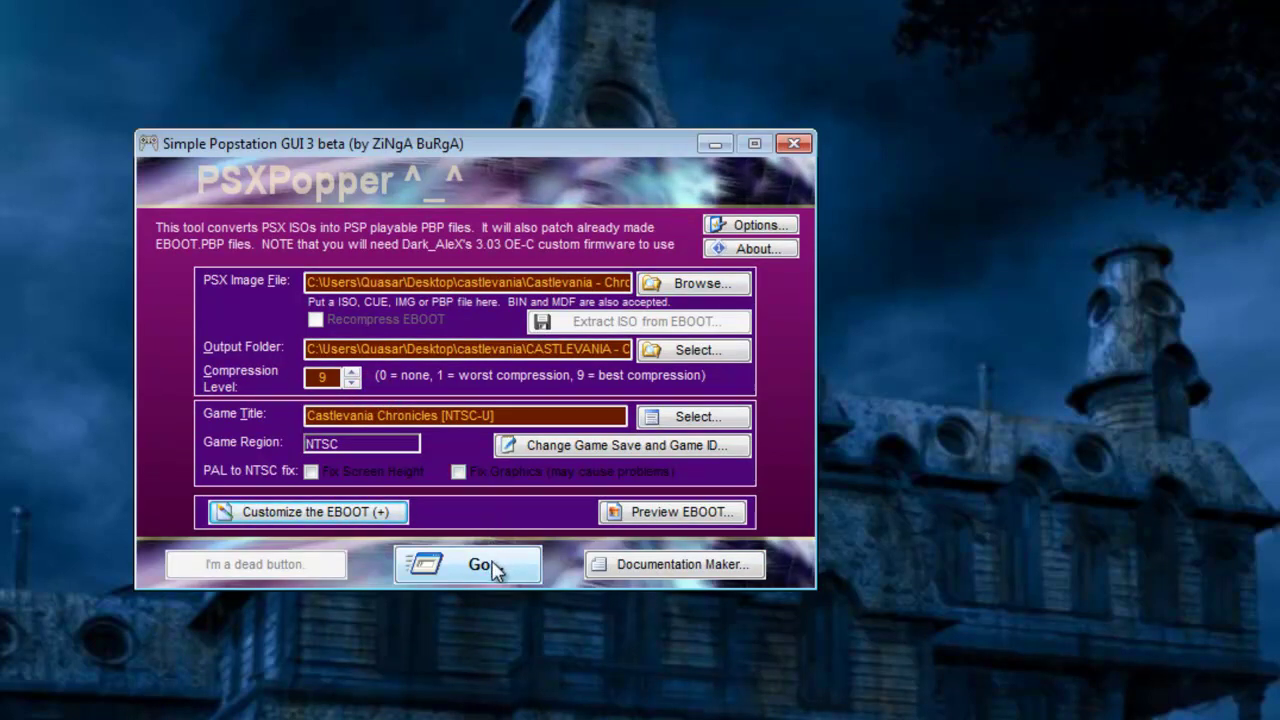
left_click(382, 512)
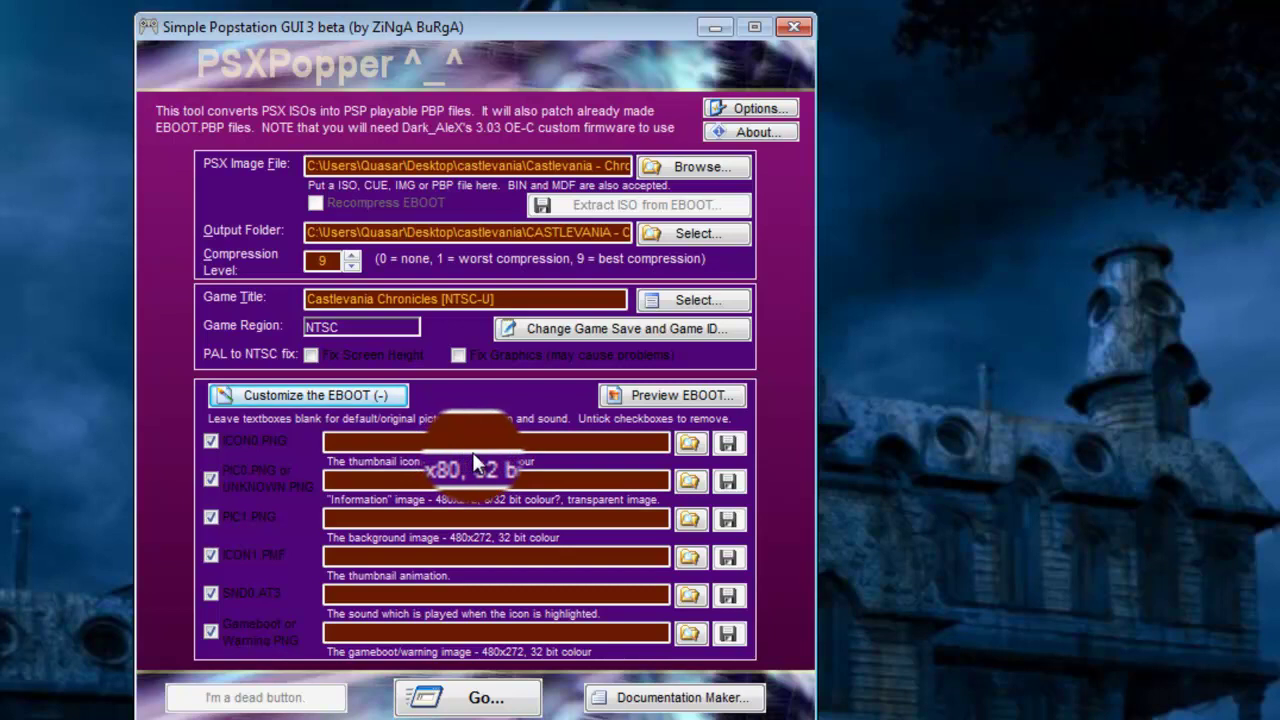
left_click(689, 443)
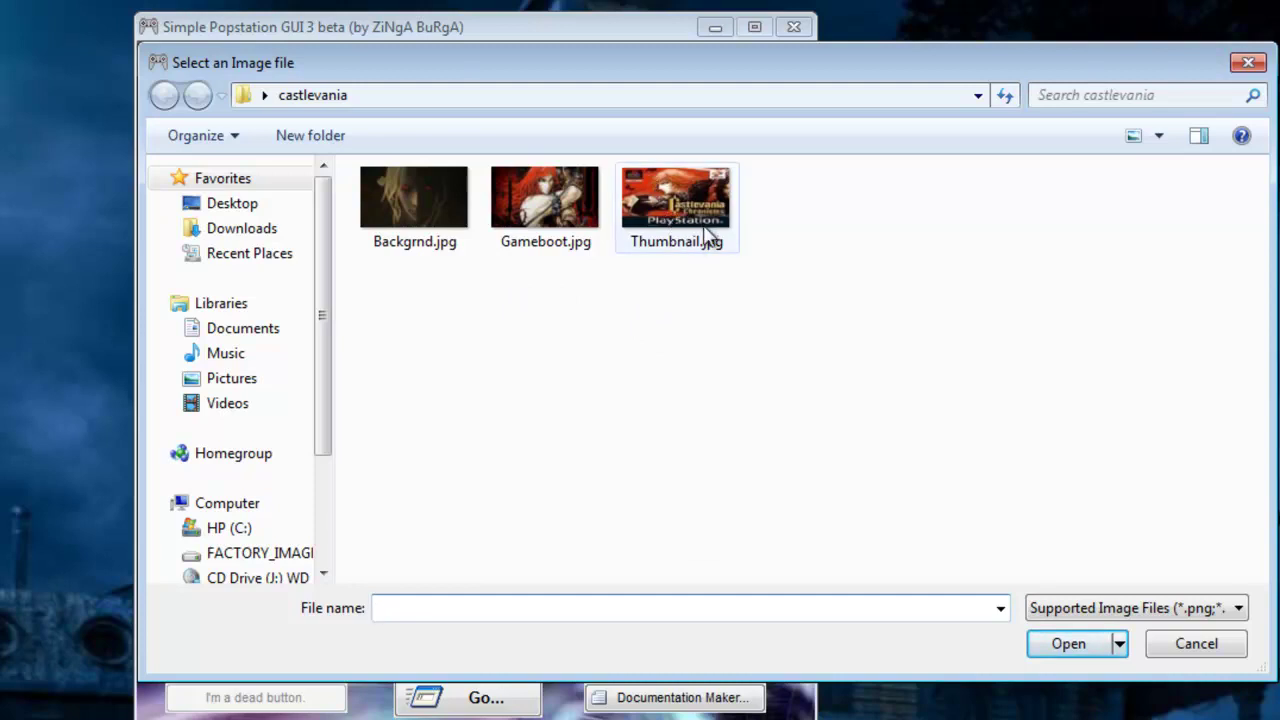
mouse_move(676, 214)
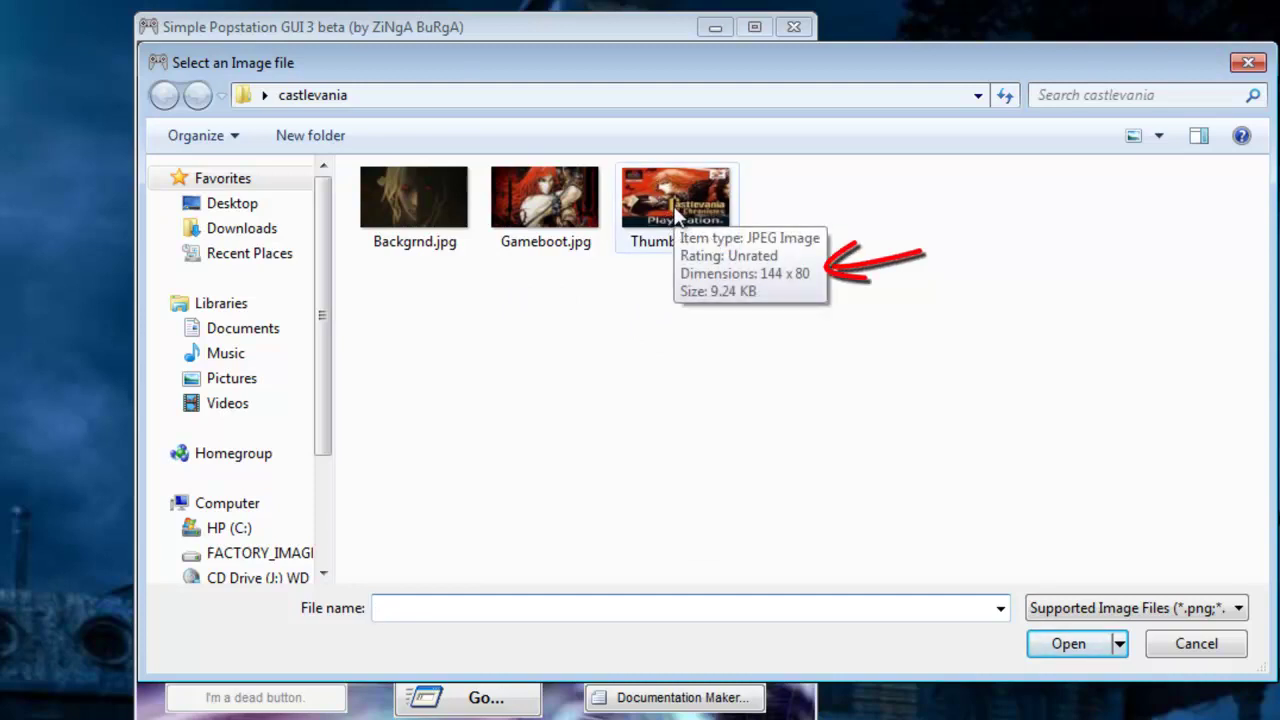
double_click(677, 214)
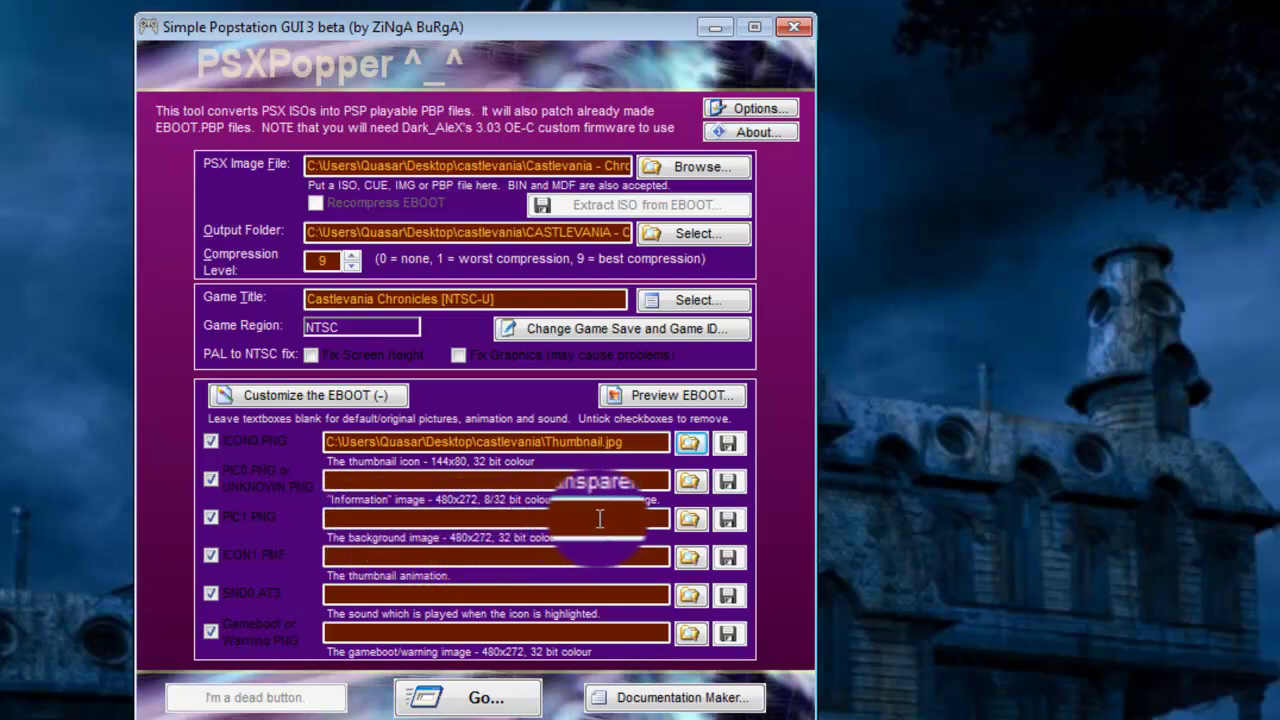
left_click(689, 521)
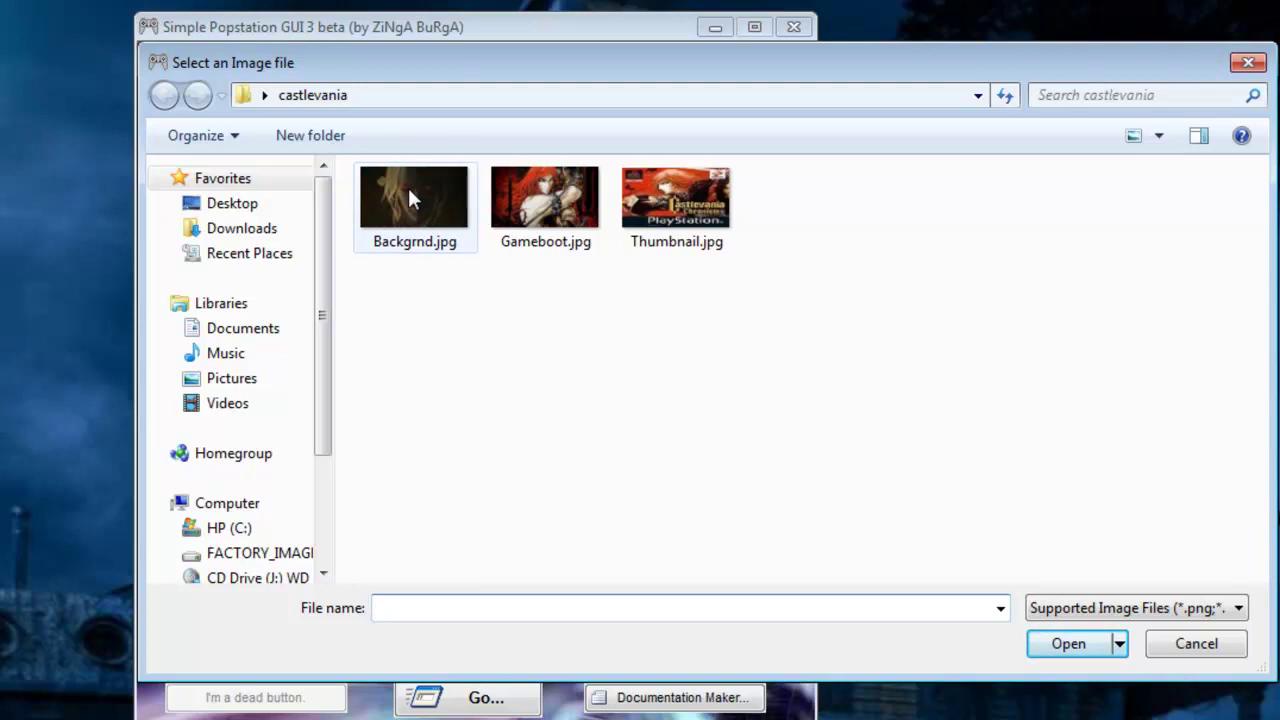
double_click(409, 193)
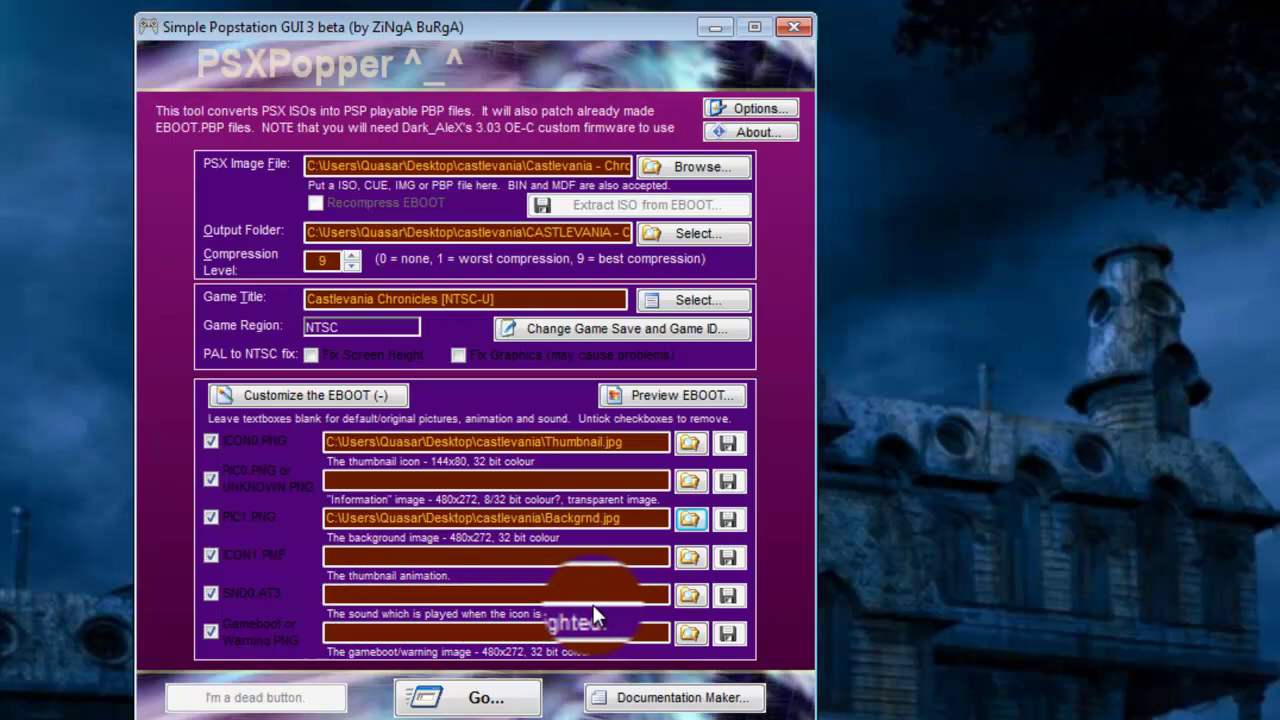
Assign Castle,Chroni.AT3 as the SND0 icon sound and Gameboot.jpg as the gameboot image
left_click(701, 594)
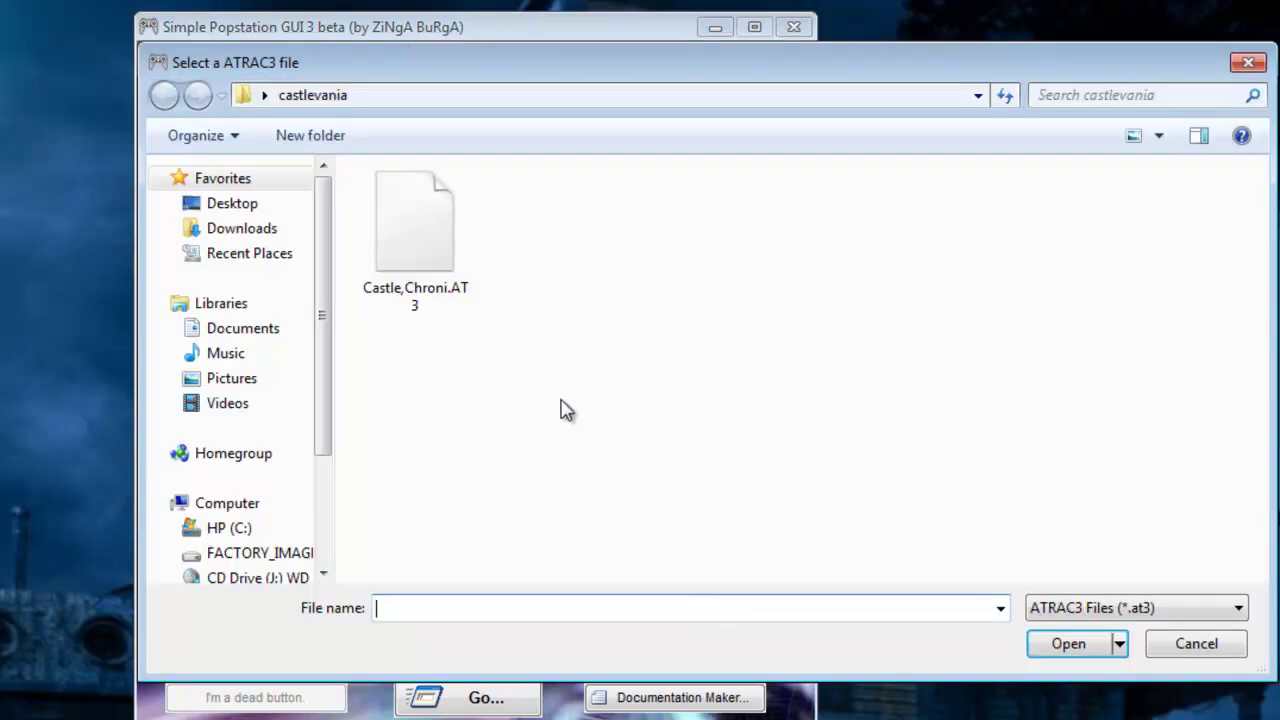
double_click(444, 268)
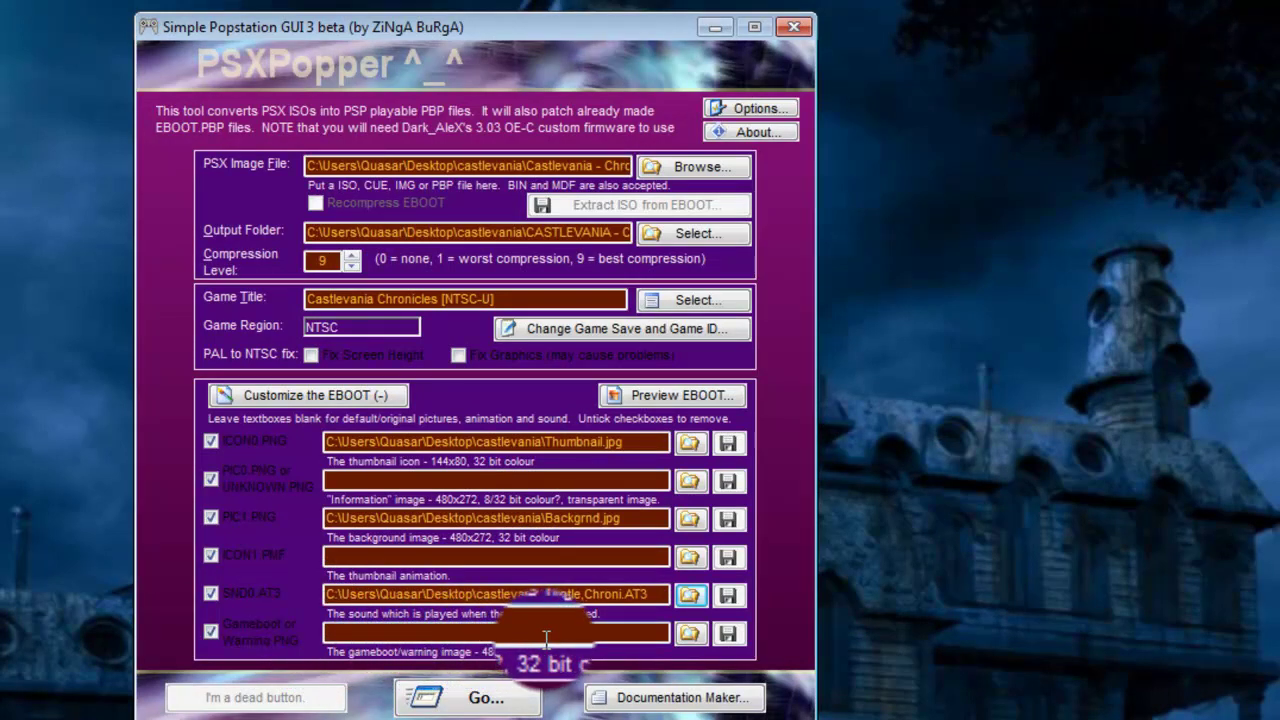
left_click(684, 632)
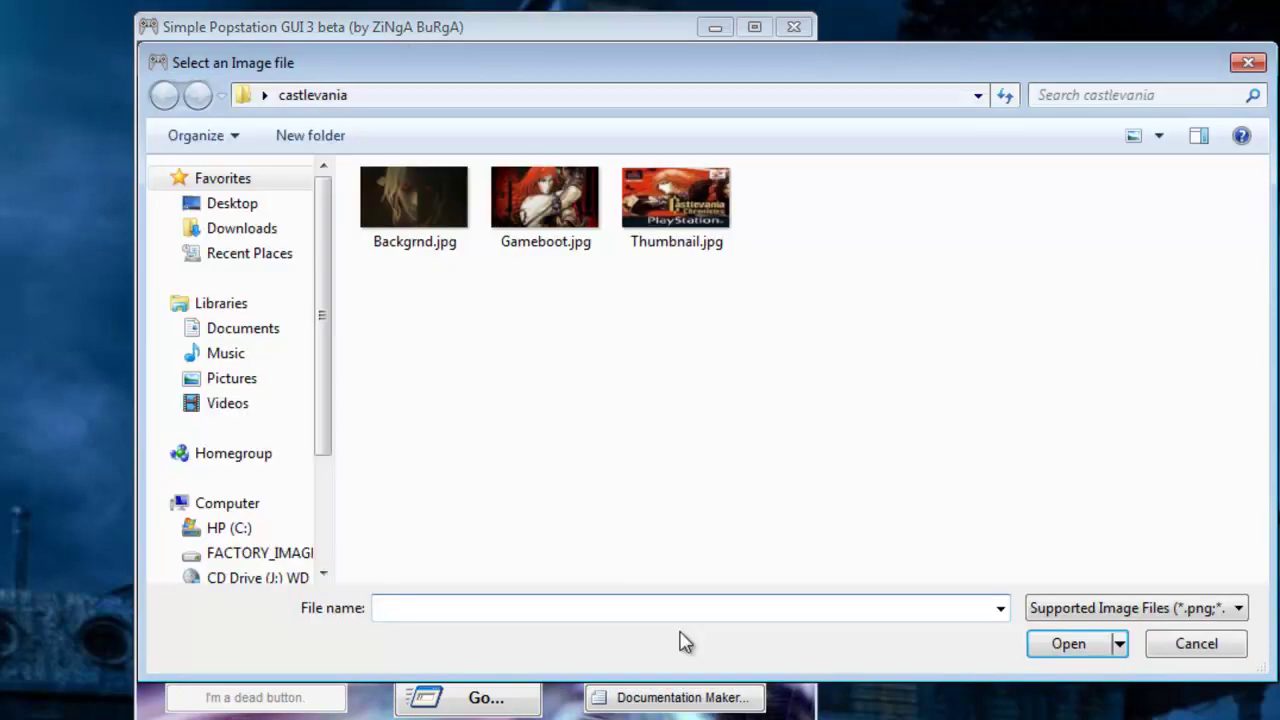
double_click(558, 189)
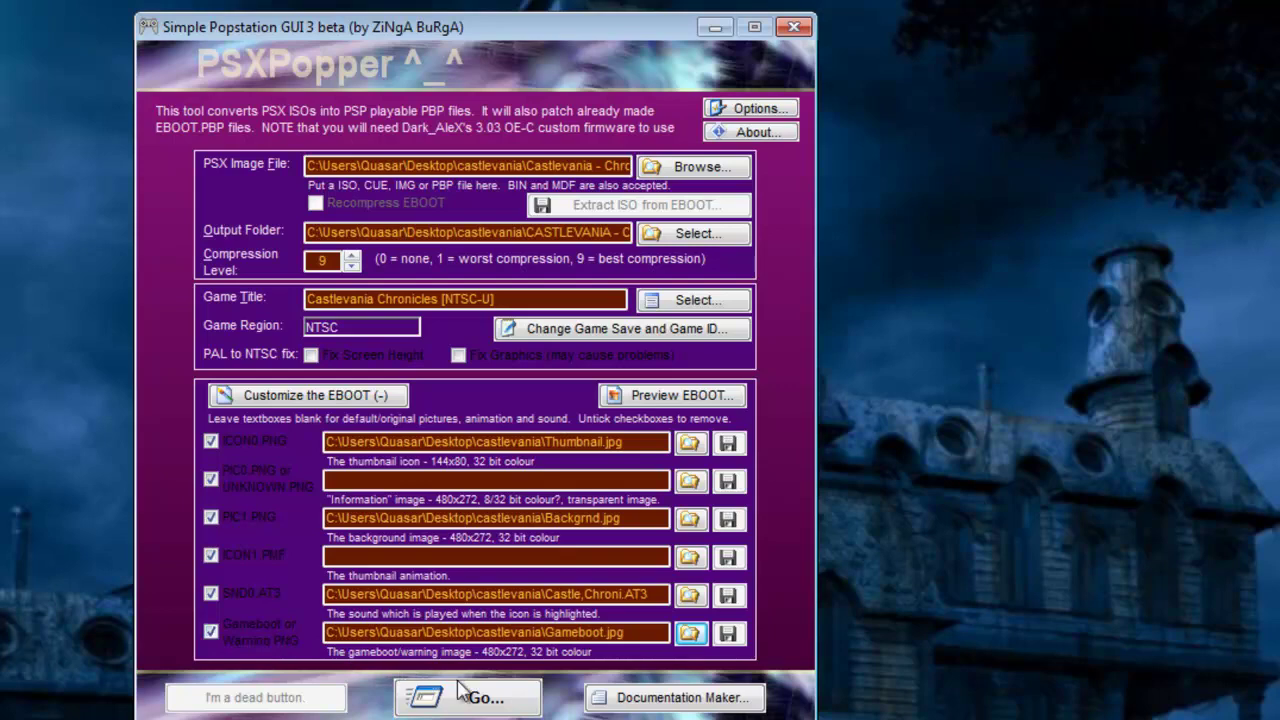
Convert the game into an EBOOT and transfer it to the PSP drive [M:] AREA51 PSP
left_click(490, 700)
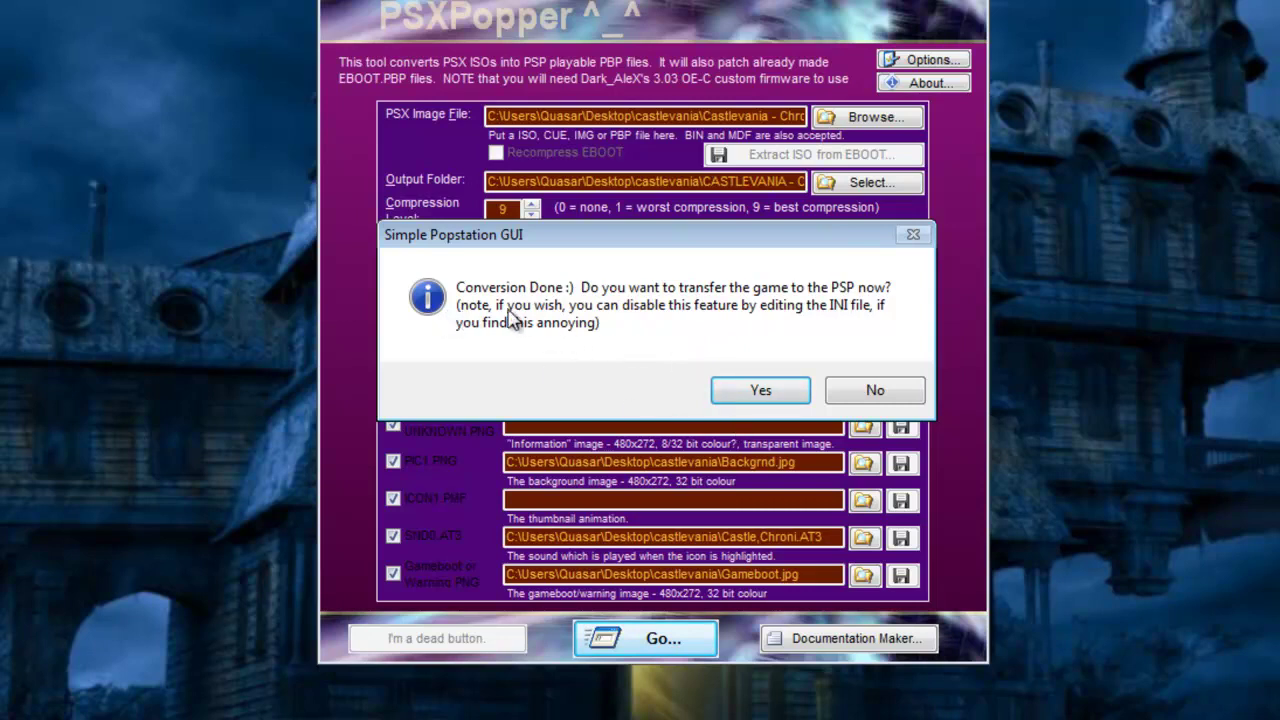
left_click(752, 392)
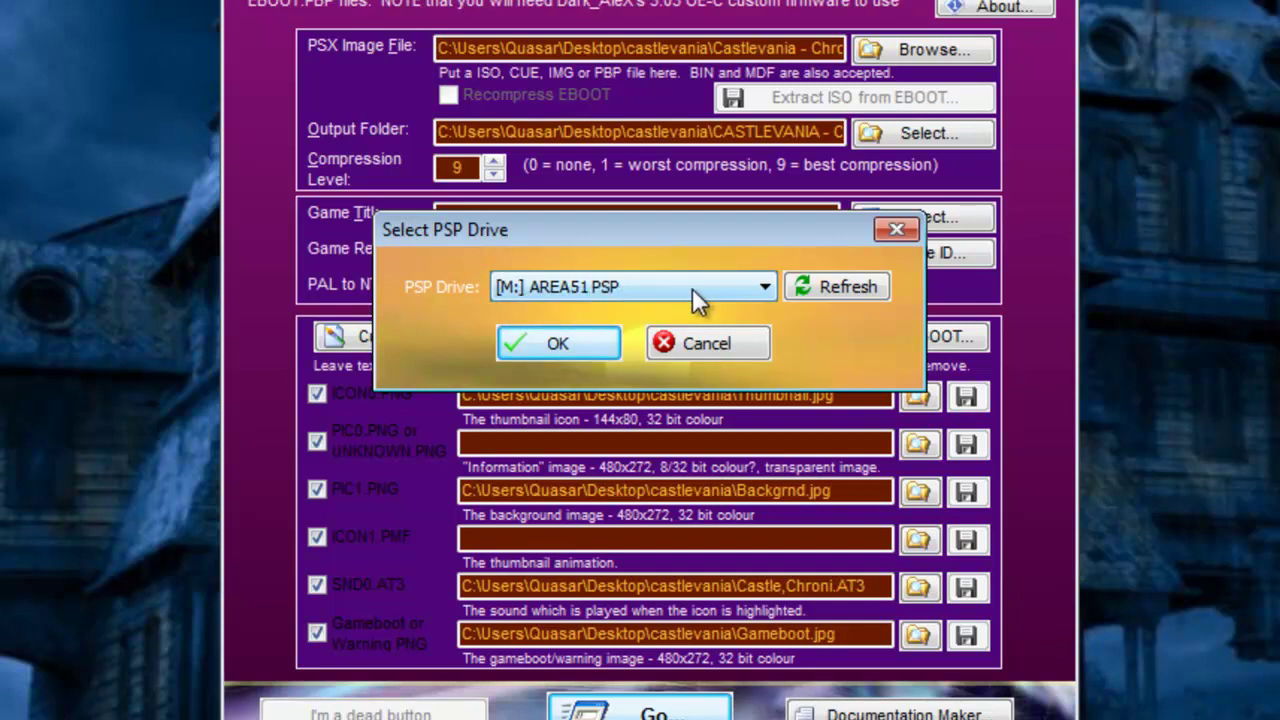
left_click(535, 342)
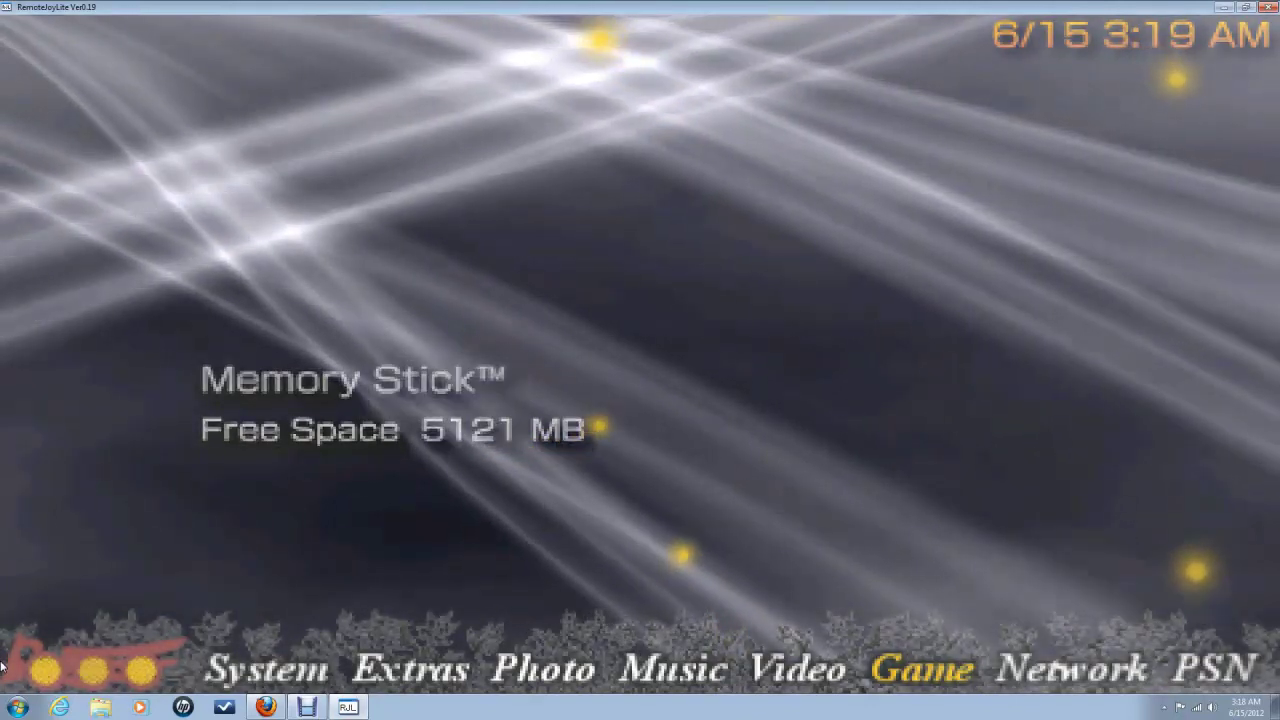
In RemoteJoyLite, open the list of games on the PSP's Memory Stick
key("Return")
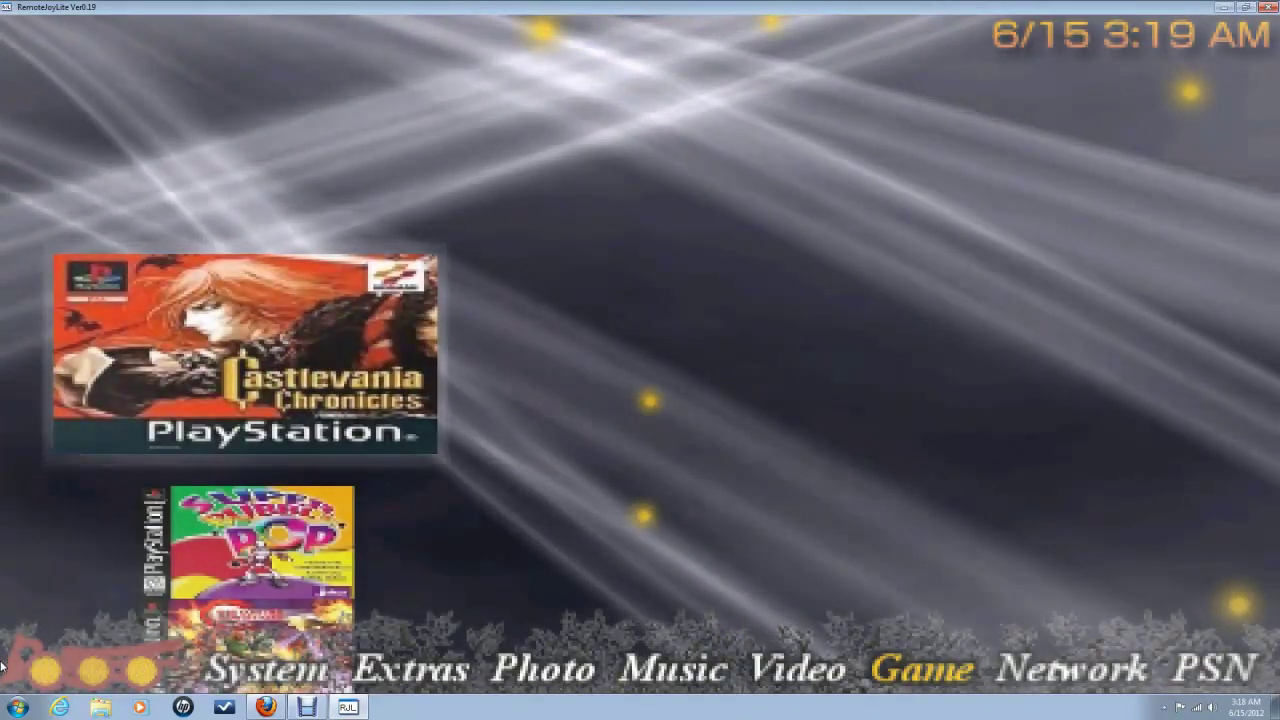